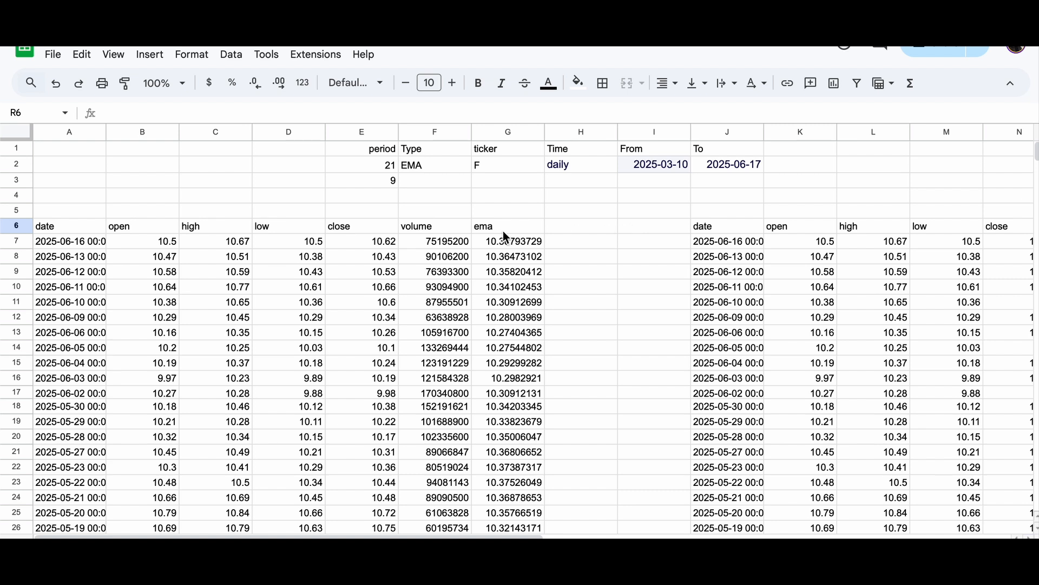
Look over the column headers of the first price table in row 6, from date and open to volume and ema.
click(380, 227)
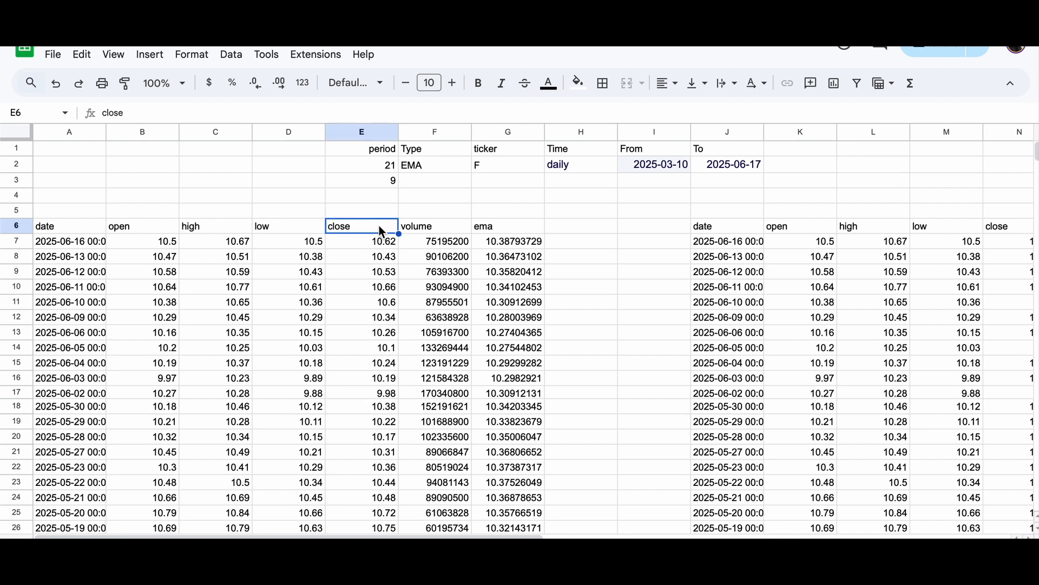
click(306, 228)
click(217, 228)
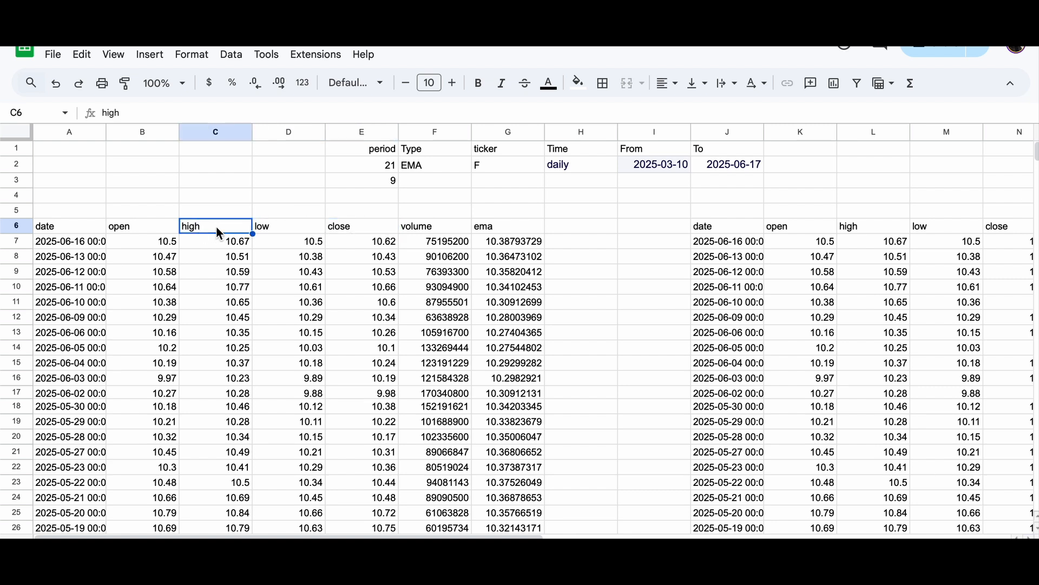
click(131, 229)
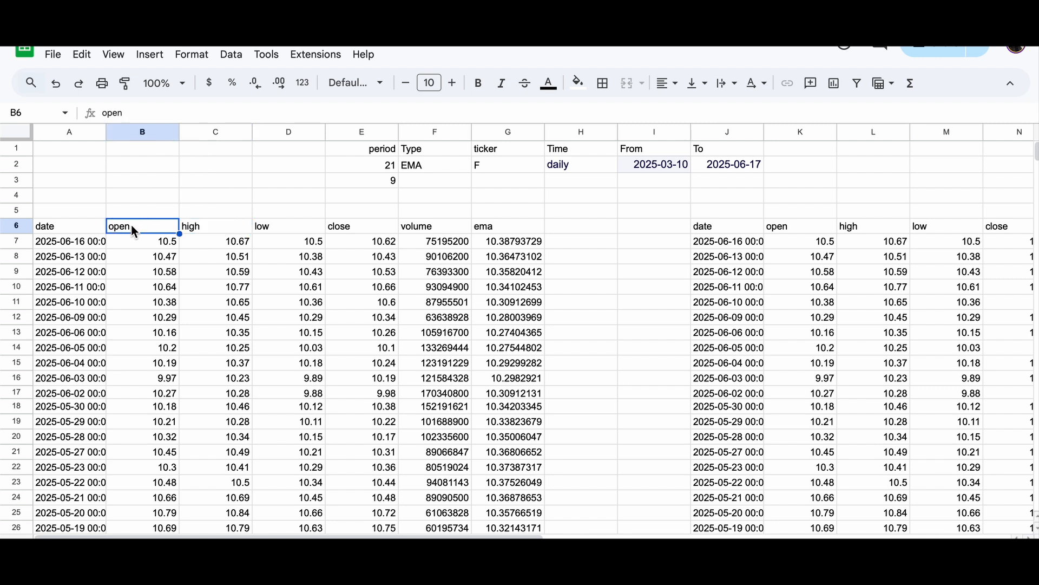
click(99, 212)
click(154, 211)
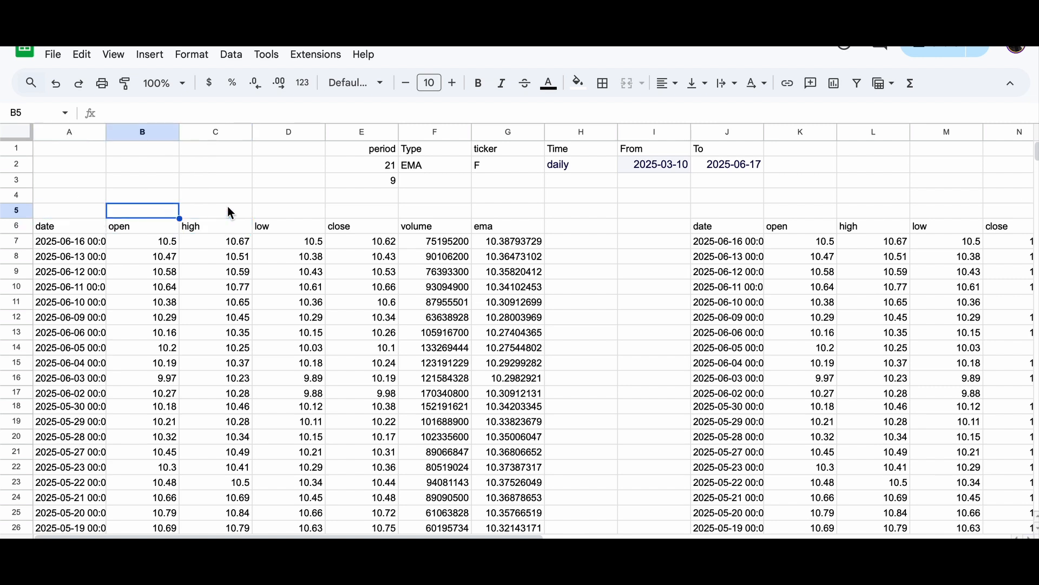
click(238, 212)
click(304, 214)
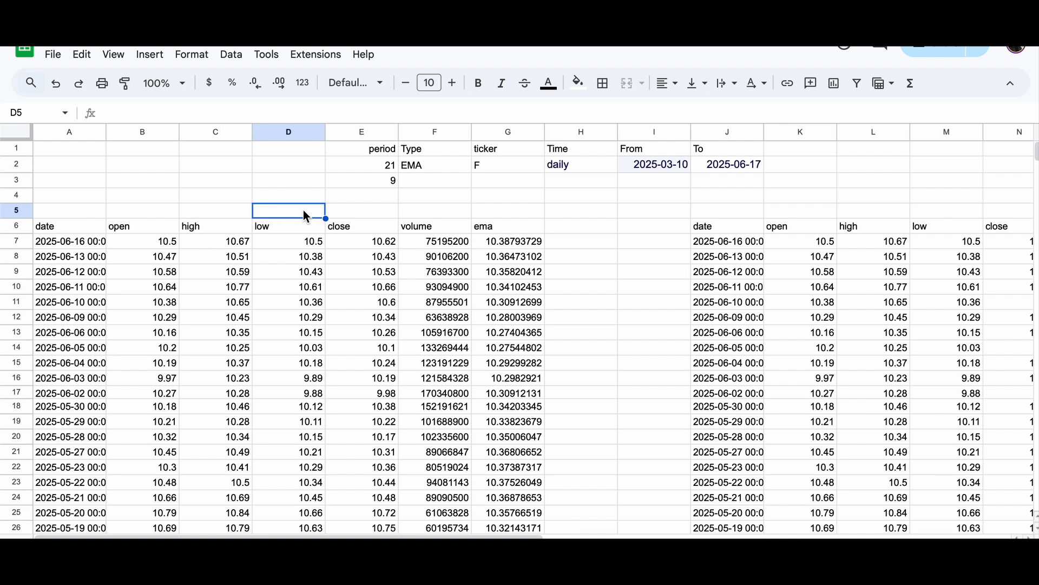
key(Right)
key(Right)
key(Right)
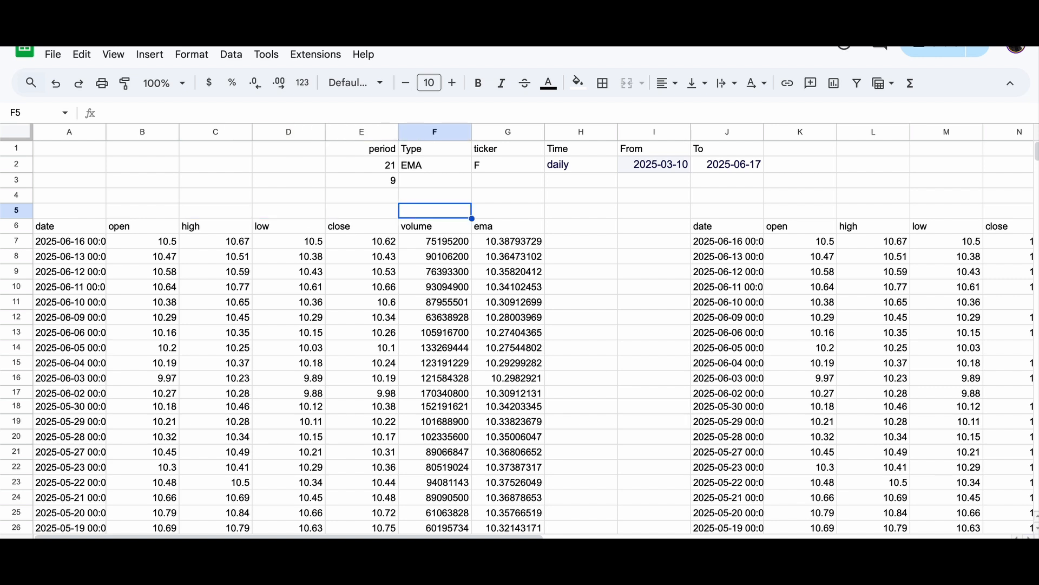
key(Left)
key(Left)
key(Left)
key(Left)
key(Left)
key(Left)
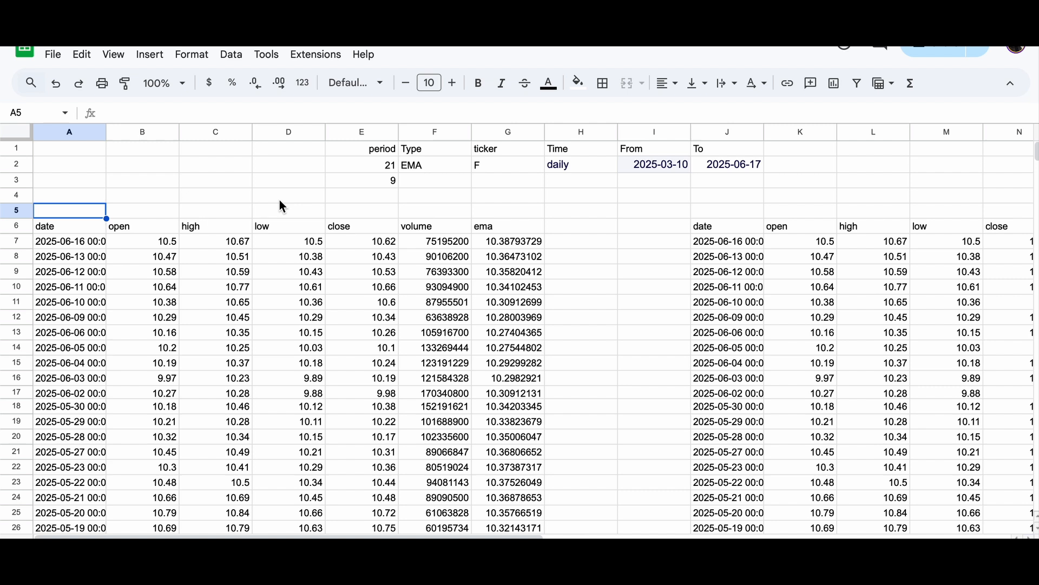
View the commands offered by the Financial Modeling Prep add-on and dismiss them without choosing one.
click(317, 53)
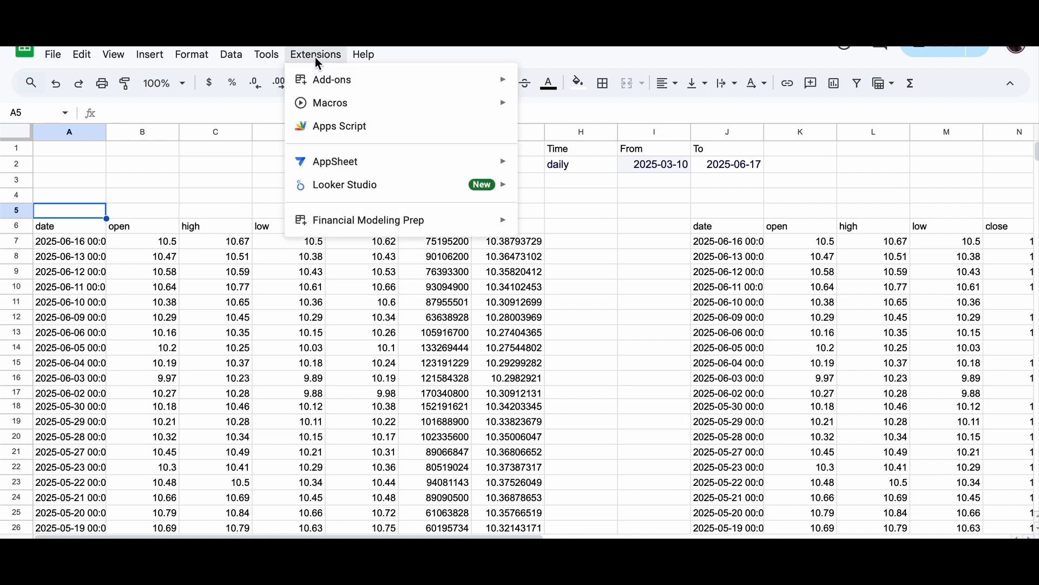
mouse_move(332, 225)
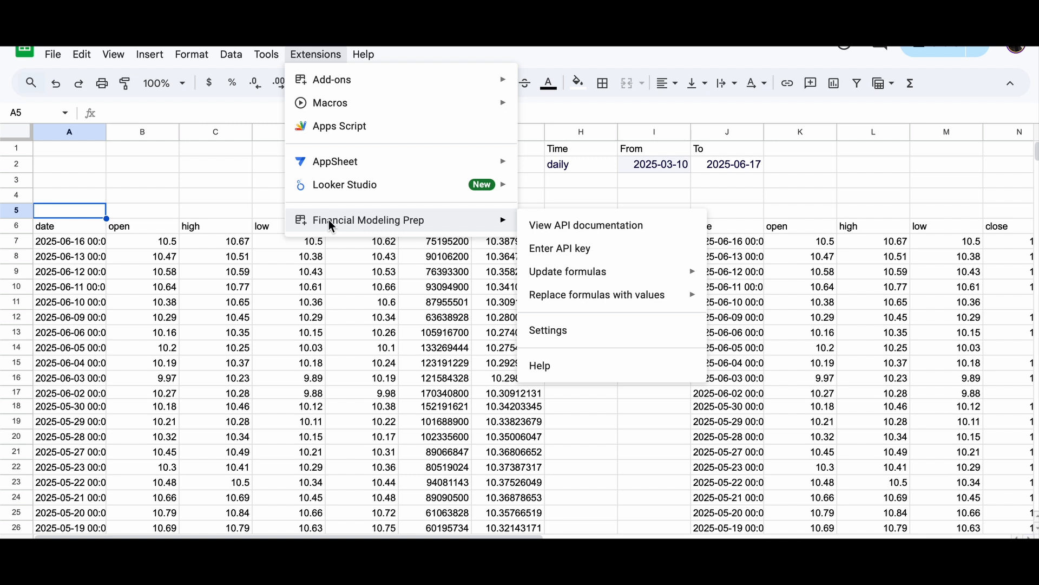
click(219, 247)
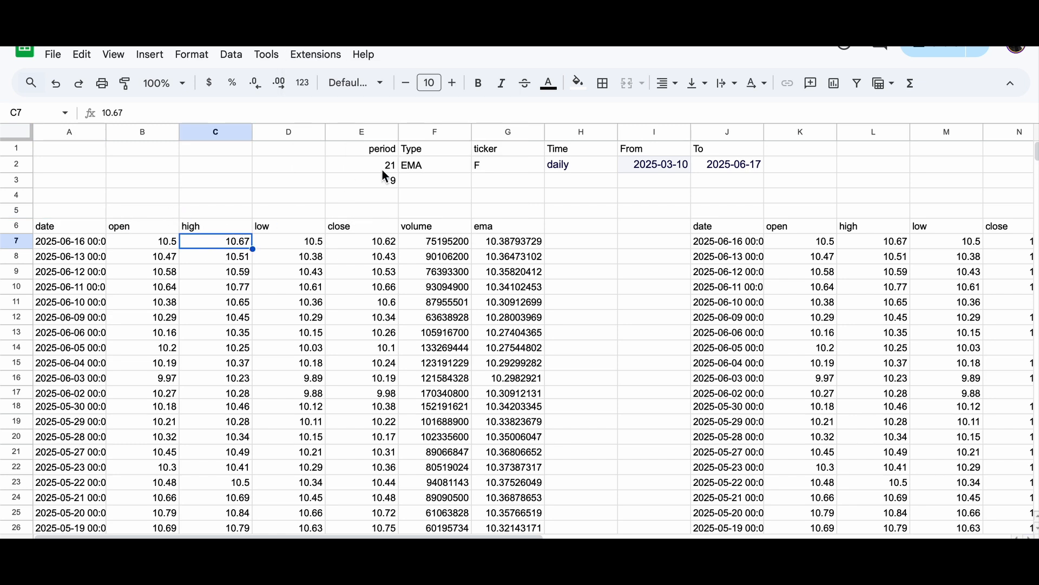
Review the indicator parameter block in E1:J3, including the formula behind the ticker in G2.
drag(366, 147, 698, 179)
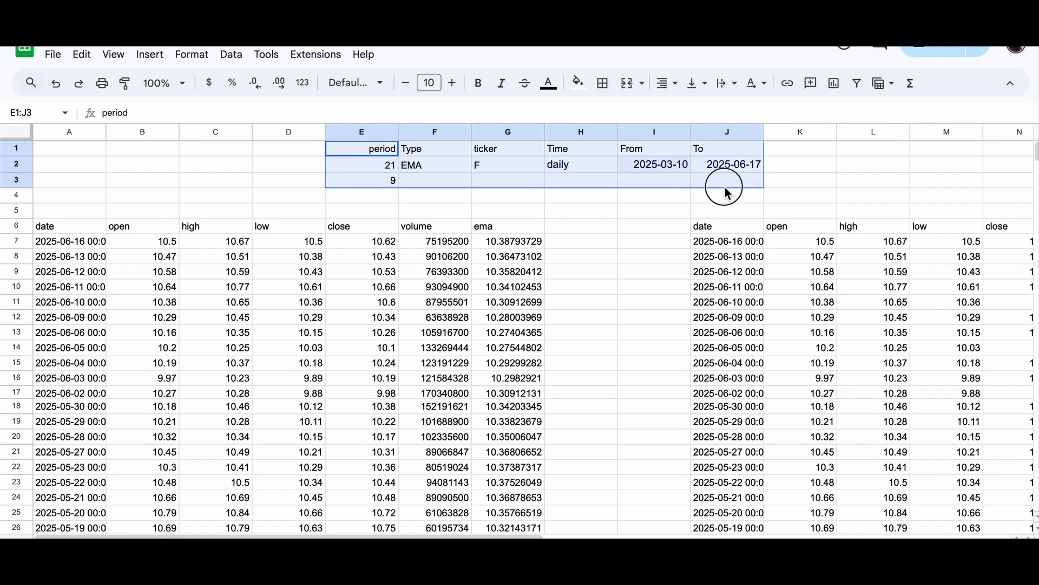
click(482, 171)
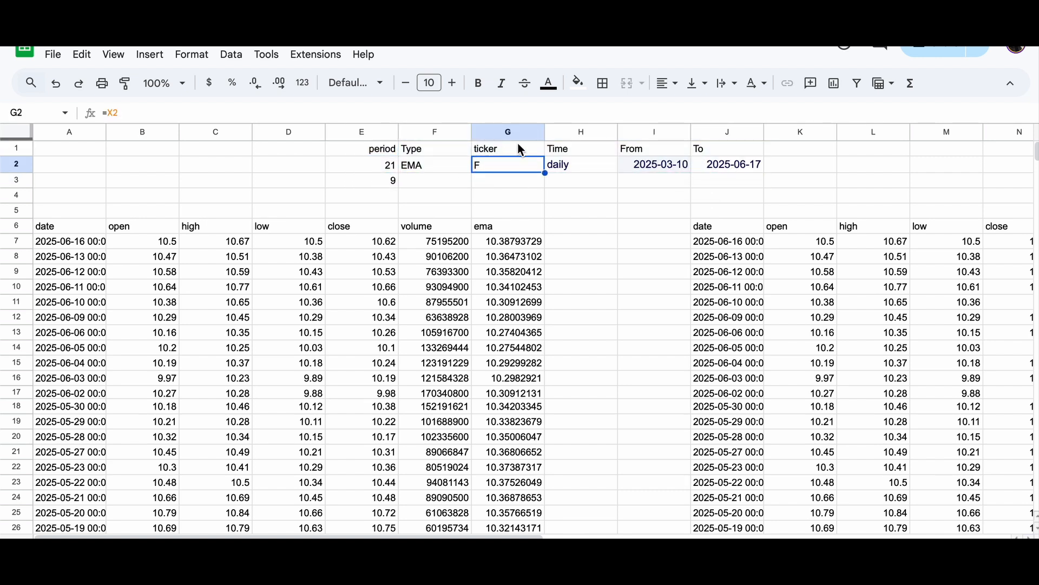
click(560, 199)
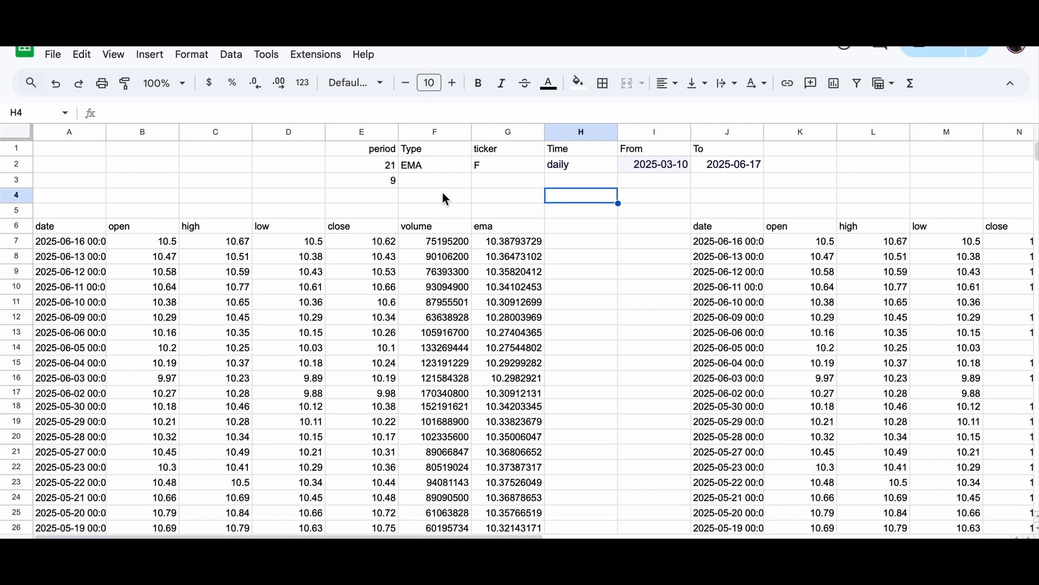
Open the fmpTechnicalIndicator formula in A6 and read through its full function help.
click(56, 227)
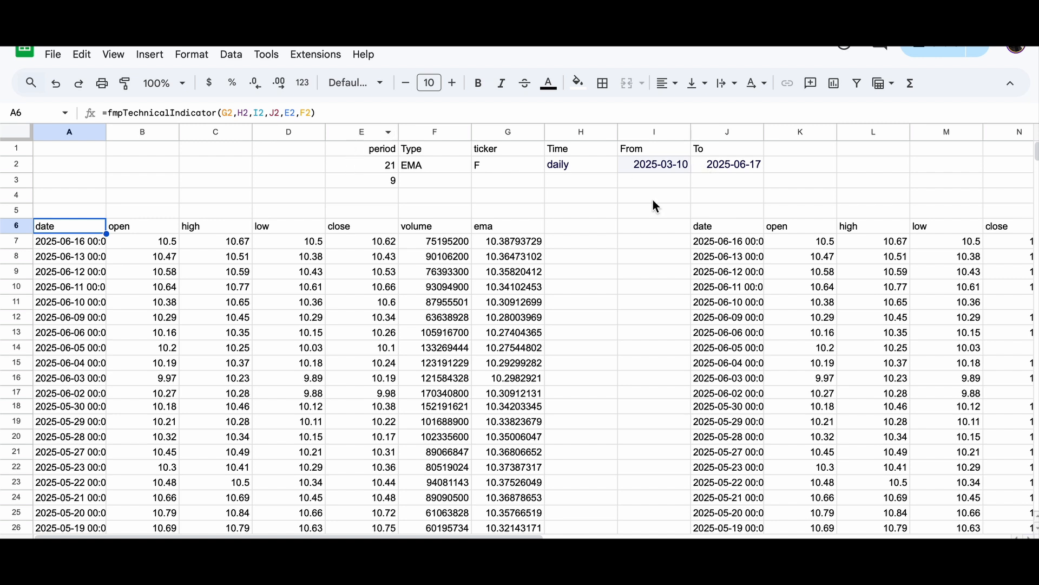
click(280, 113)
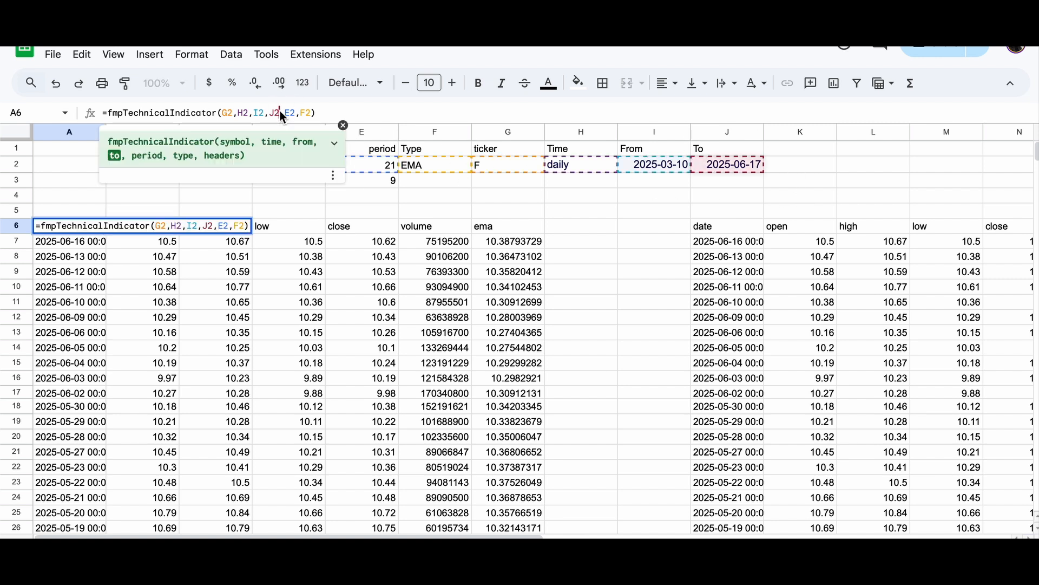
click(181, 112)
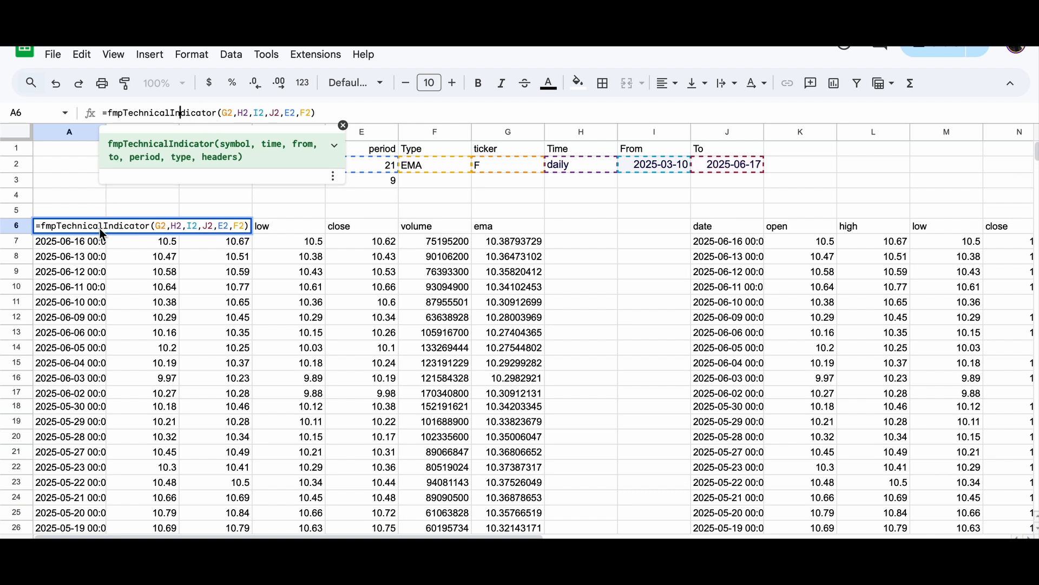
click(334, 146)
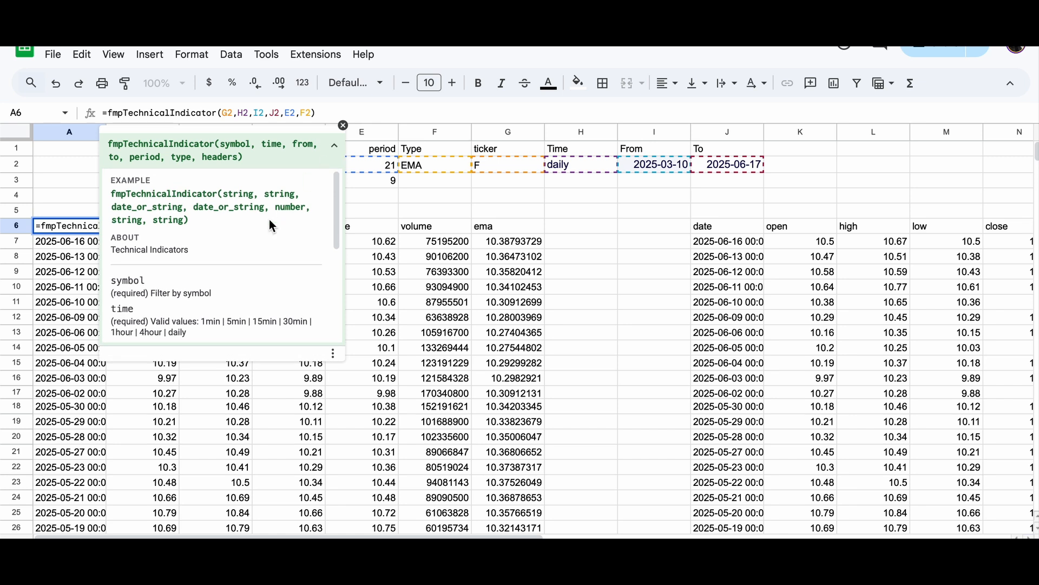
scroll(268, 219, down, 3)
scroll(268, 220, down, 3)
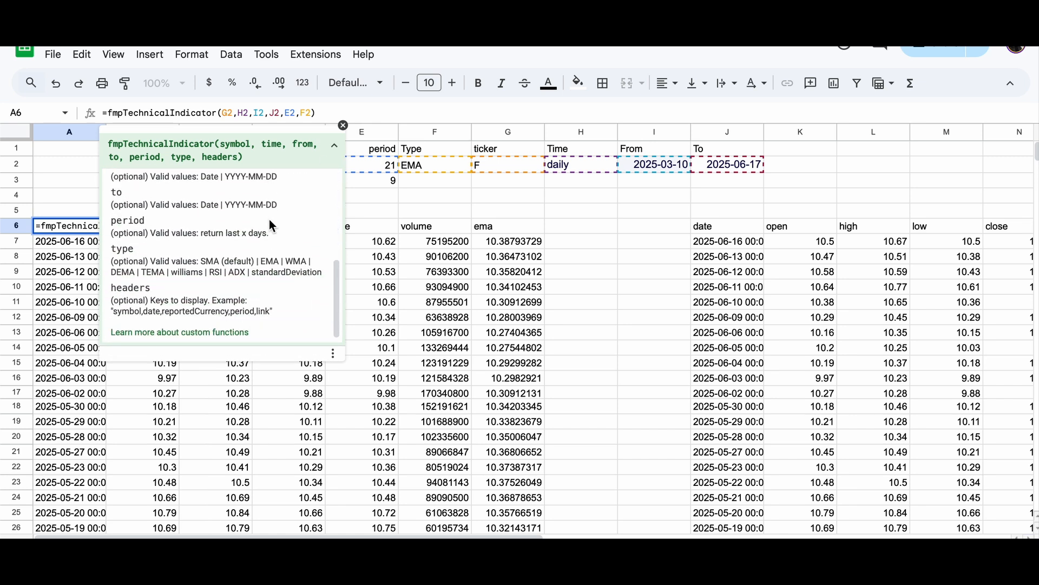
scroll(268, 219, up, 5)
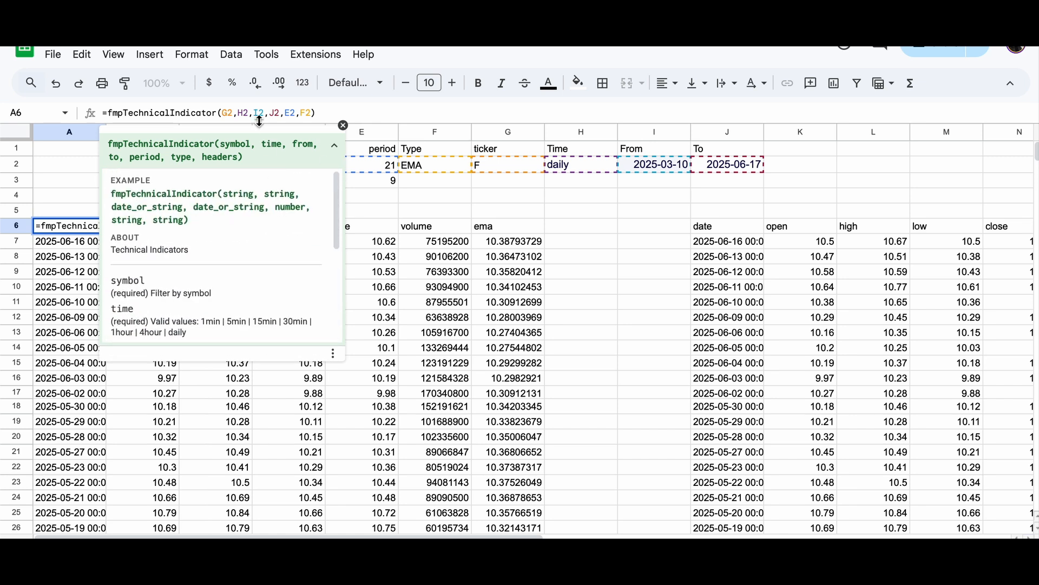
Examine the symbol and time arguments of the A6 formula, G2 and H2, with their accepted values in the function help.
click(226, 112)
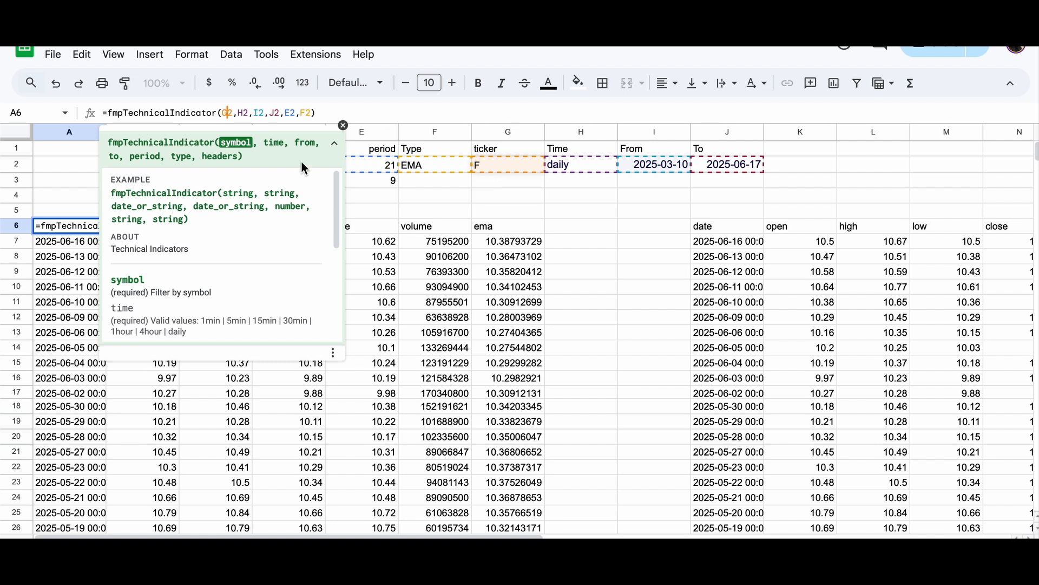
click(272, 142)
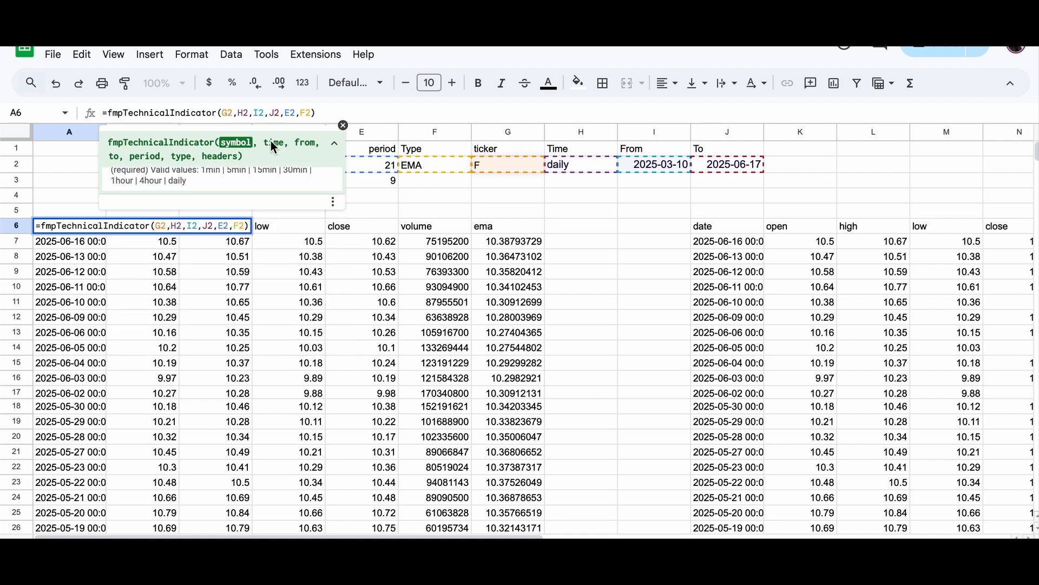
click(243, 113)
click(334, 145)
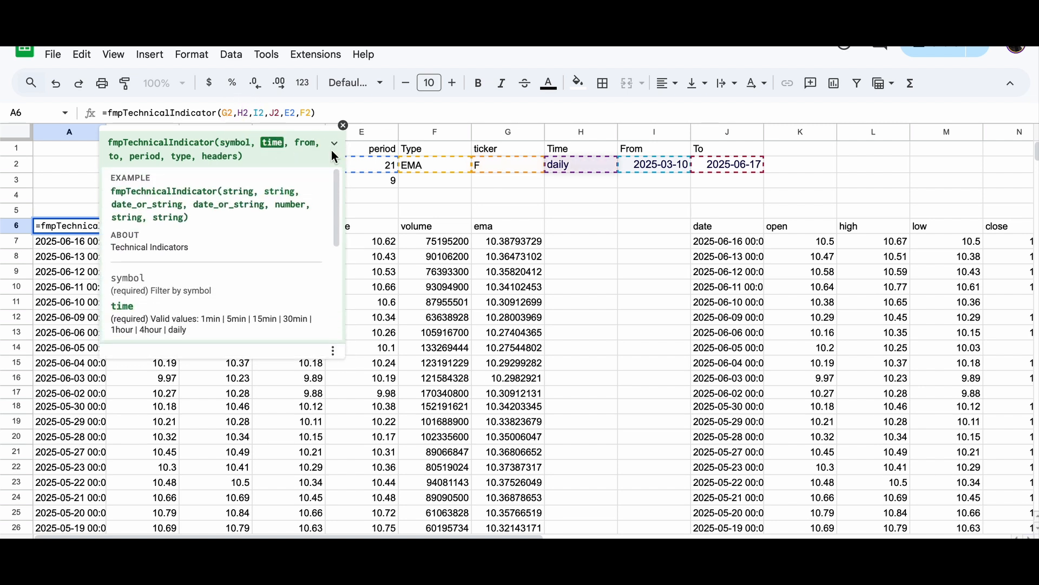
scroll(248, 268, down, 2)
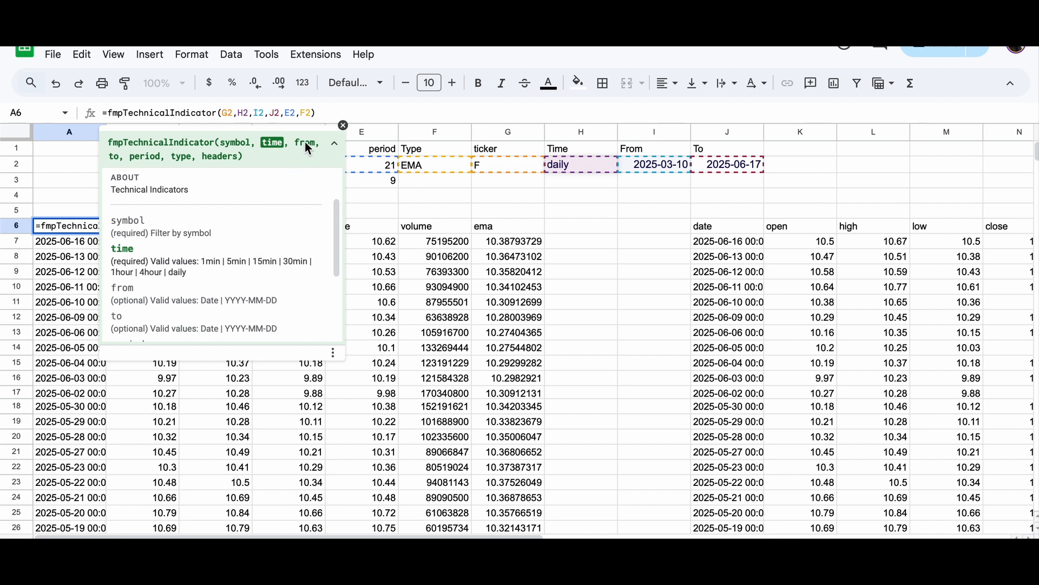
Examine the from, to, period and type arguments of the A6 formula with their help text, and close the formula unedited.
click(259, 114)
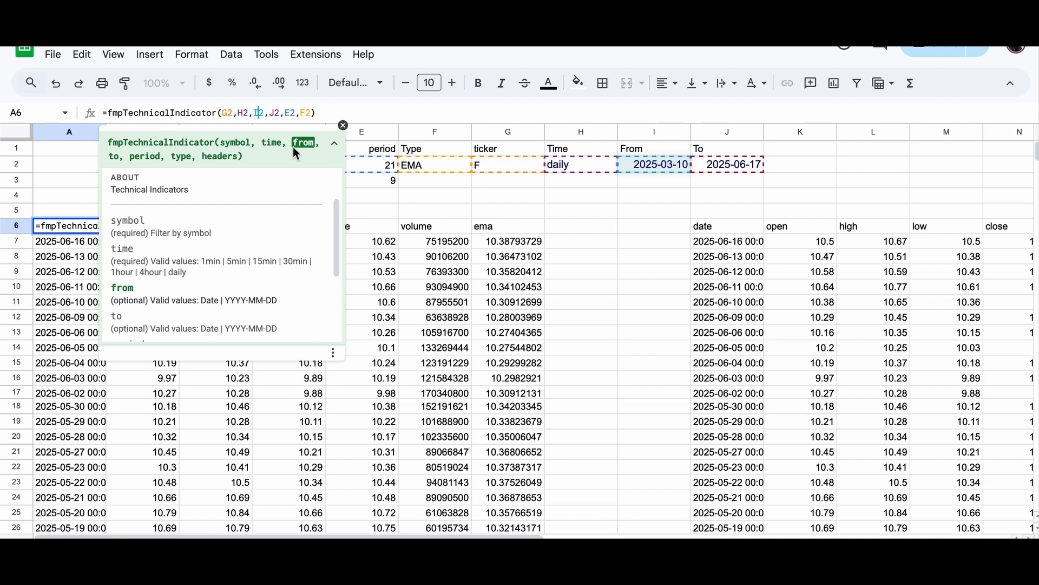
click(277, 112)
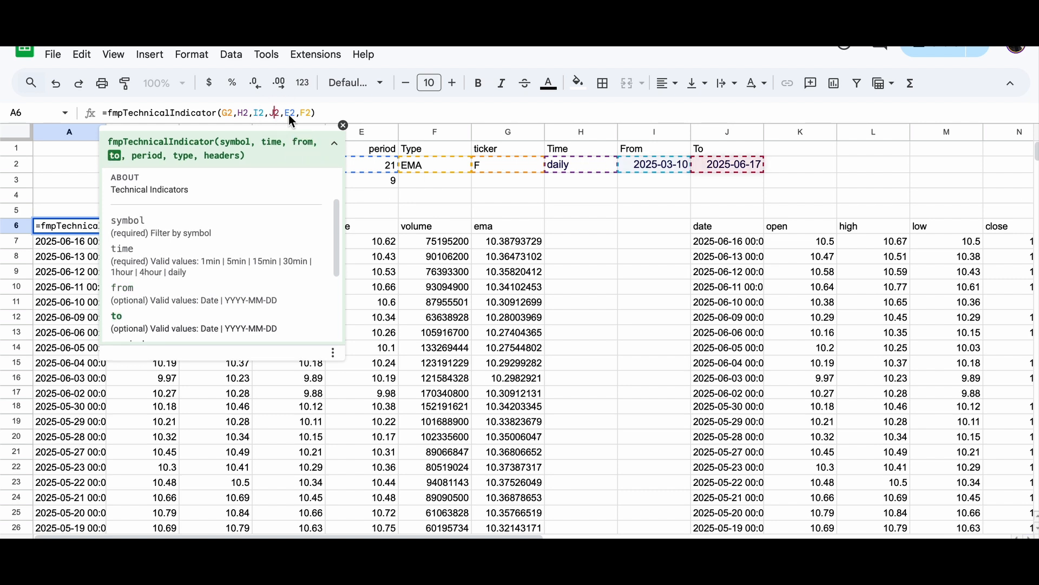
click(288, 115)
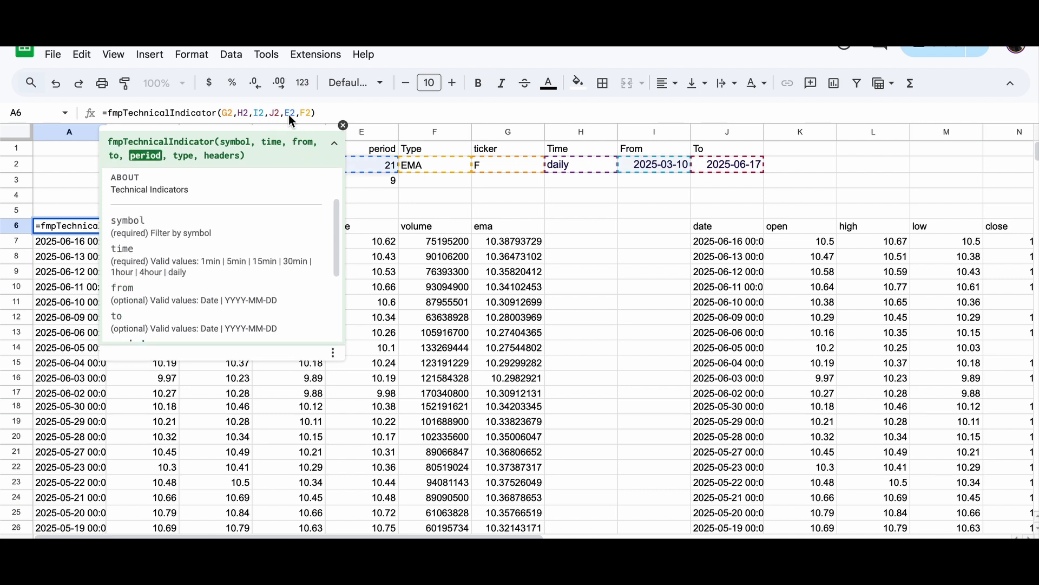
scroll(431, 192, right, 2)
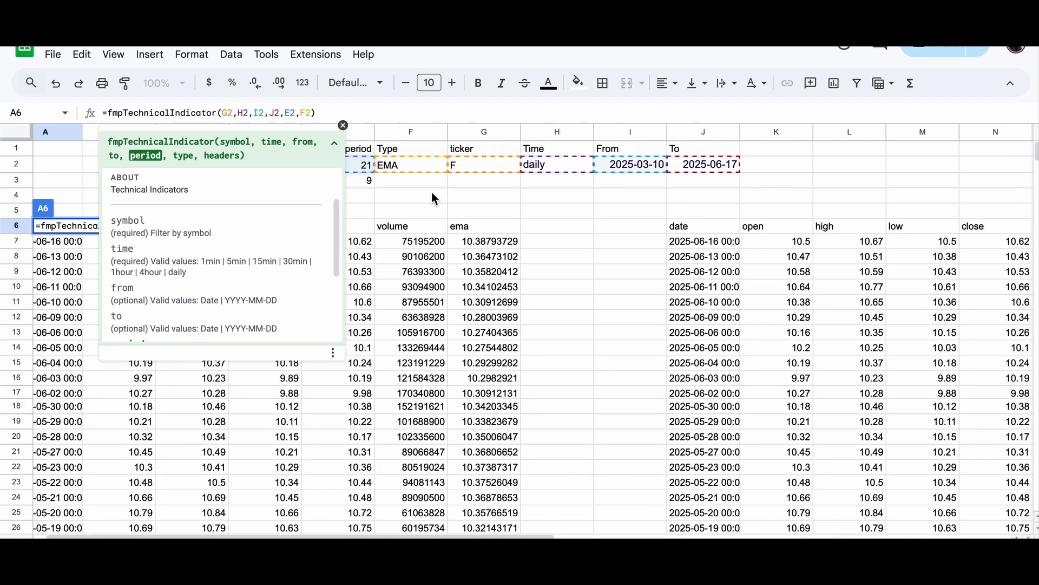
scroll(431, 192, left, 2)
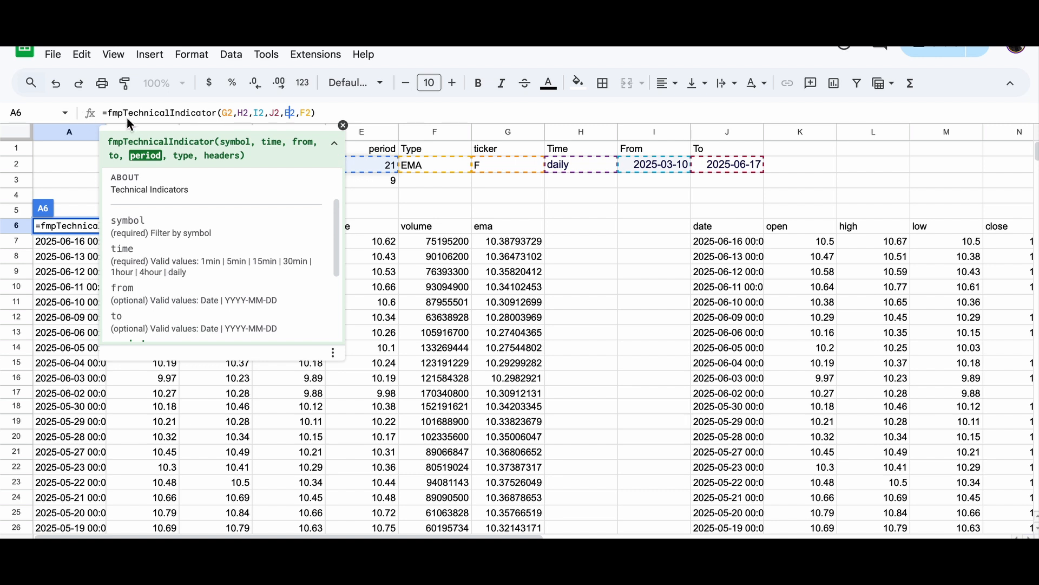
scroll(194, 287, down, 2)
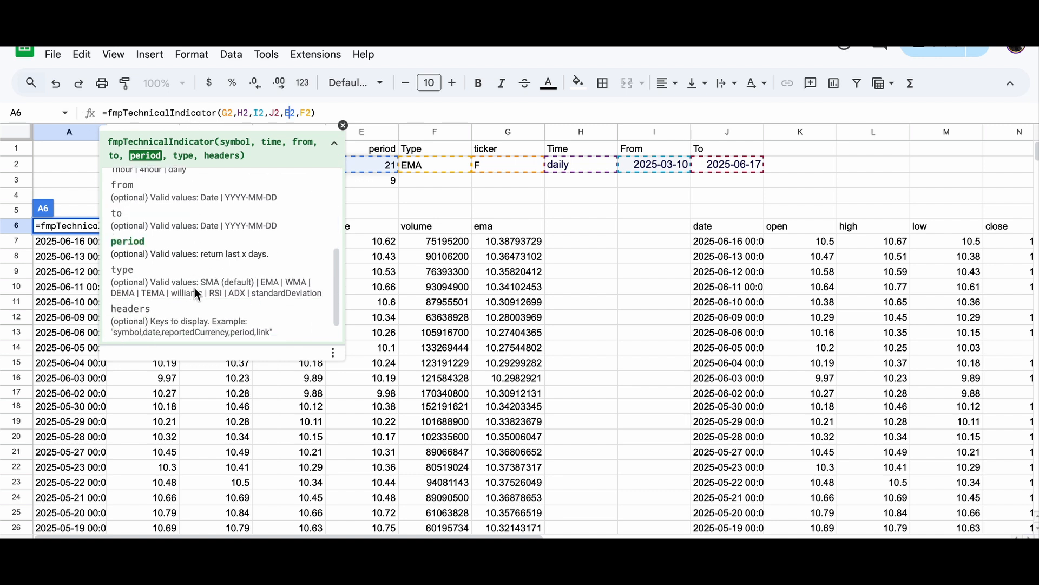
scroll(193, 287, down, 1)
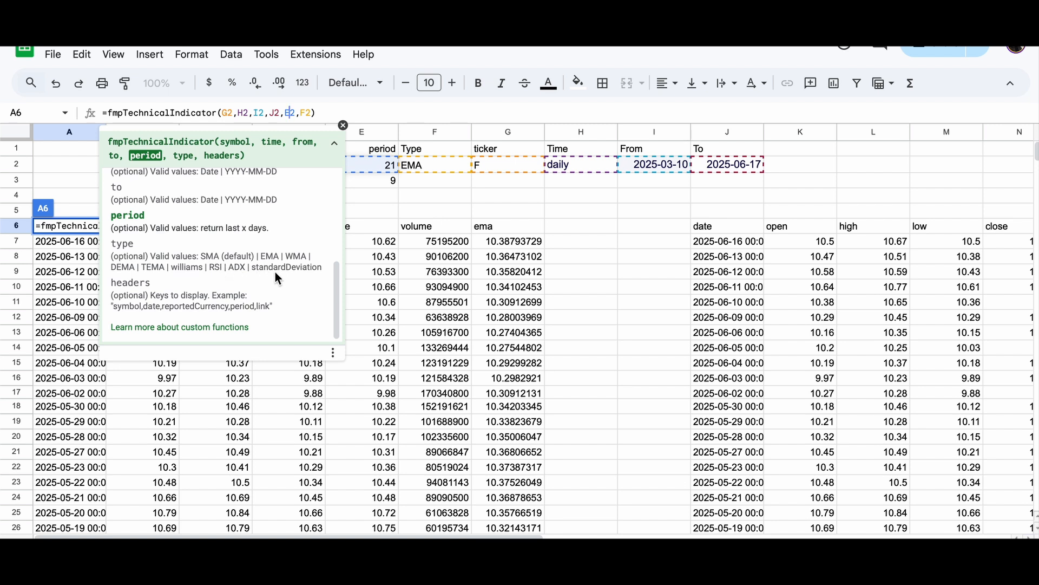
click(304, 115)
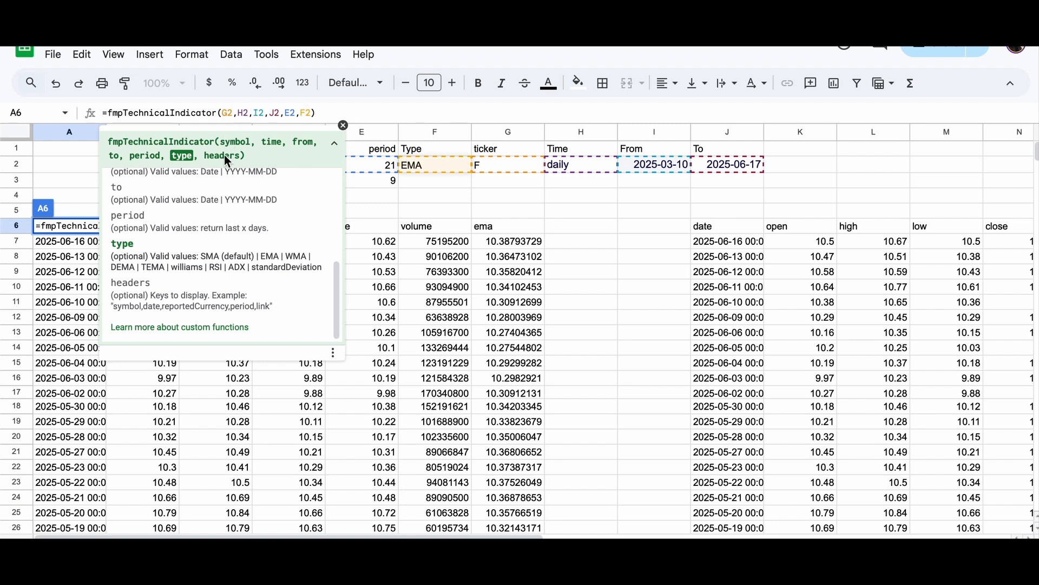
key(Return)
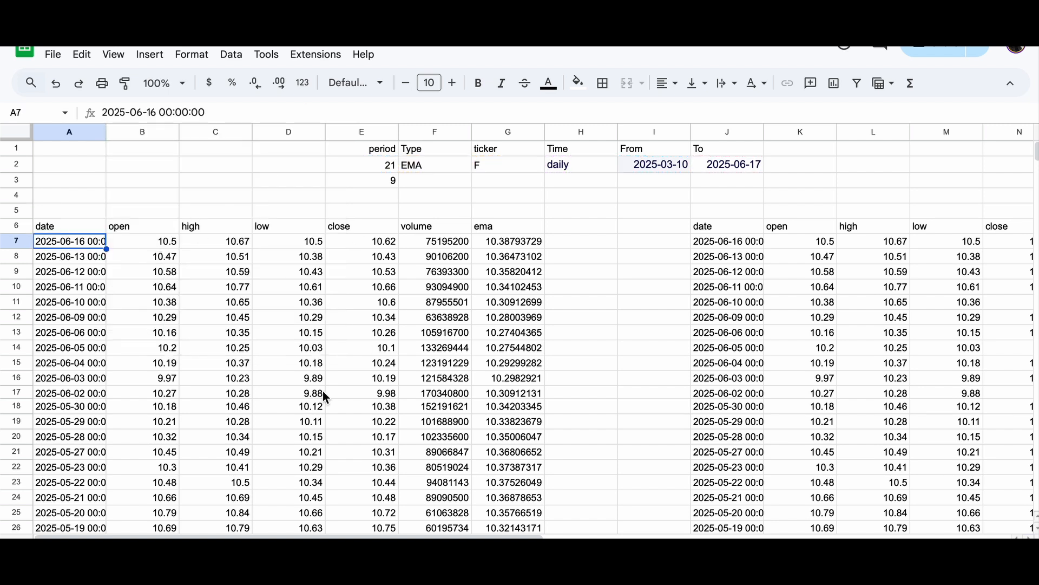
Inspect the returned data in the first table, checking the date, open, volume and ema cells of row 7.
scroll(322, 391, down, 5)
scroll(323, 391, up, 5)
click(86, 254)
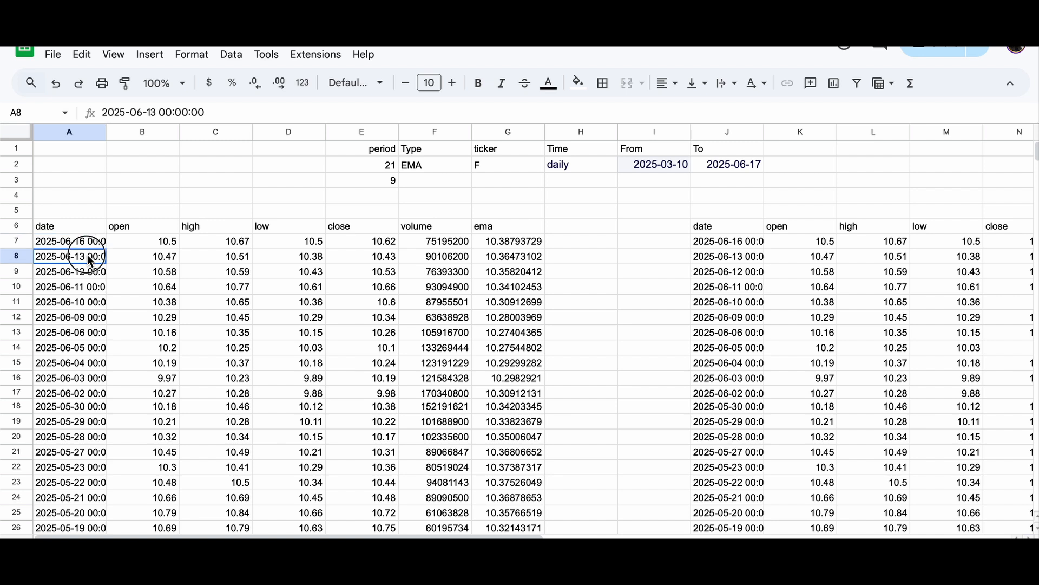
click(86, 240)
click(147, 239)
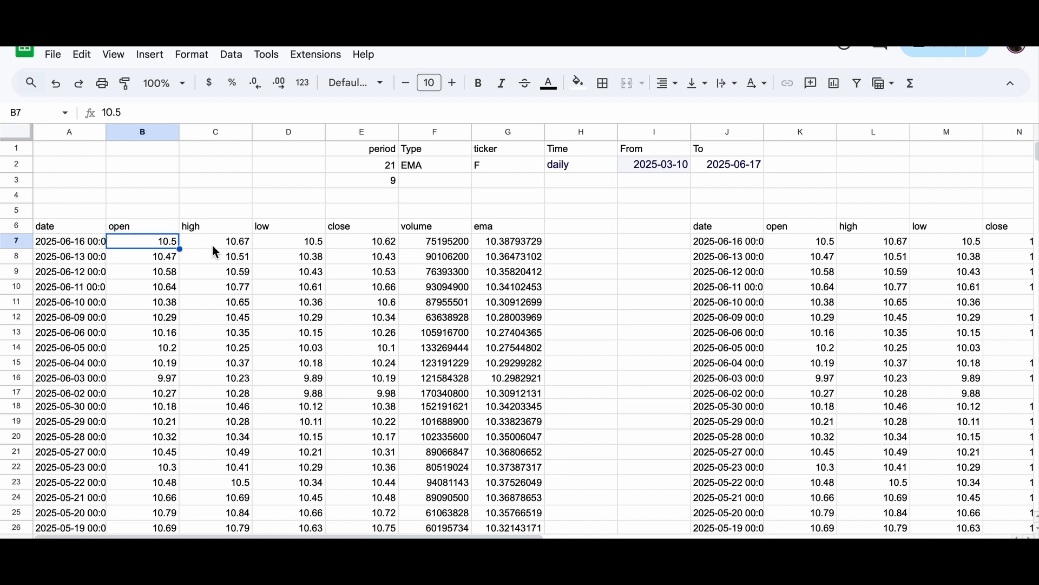
click(436, 247)
click(513, 245)
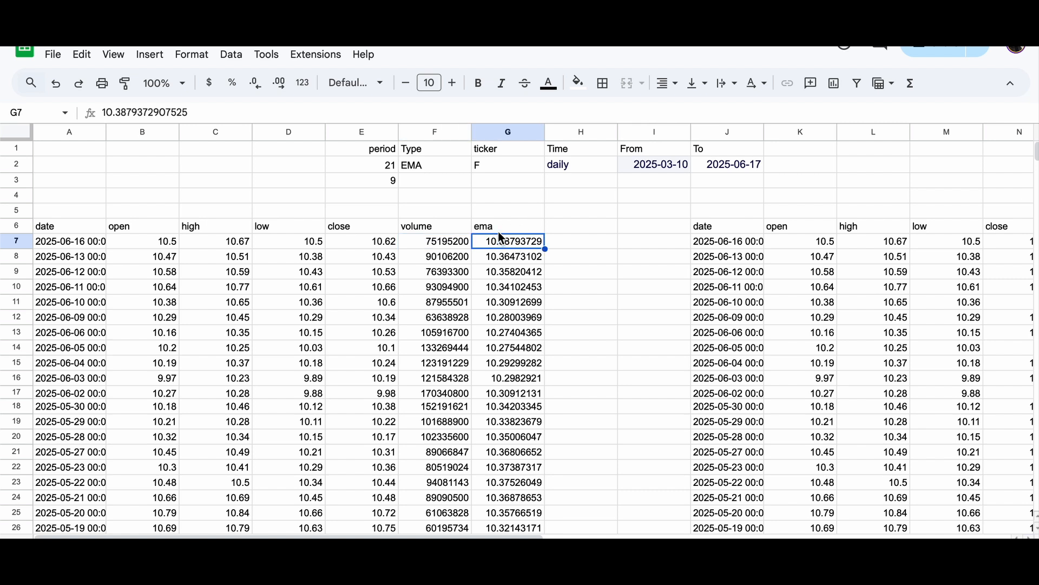
Relate the first table's ema header and value in G6 and G7 to the period settings in E2 and E3.
click(497, 231)
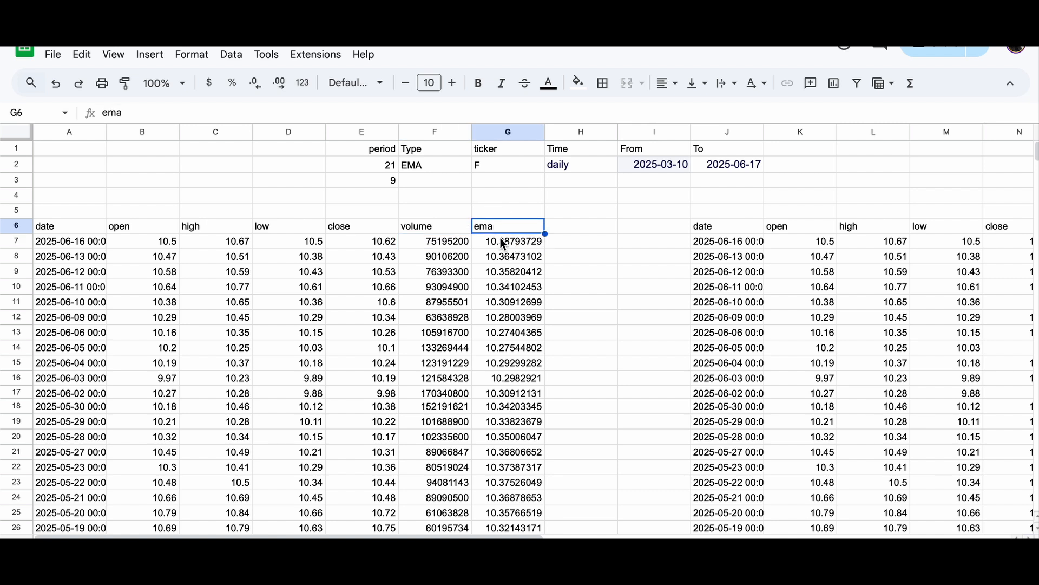
click(503, 242)
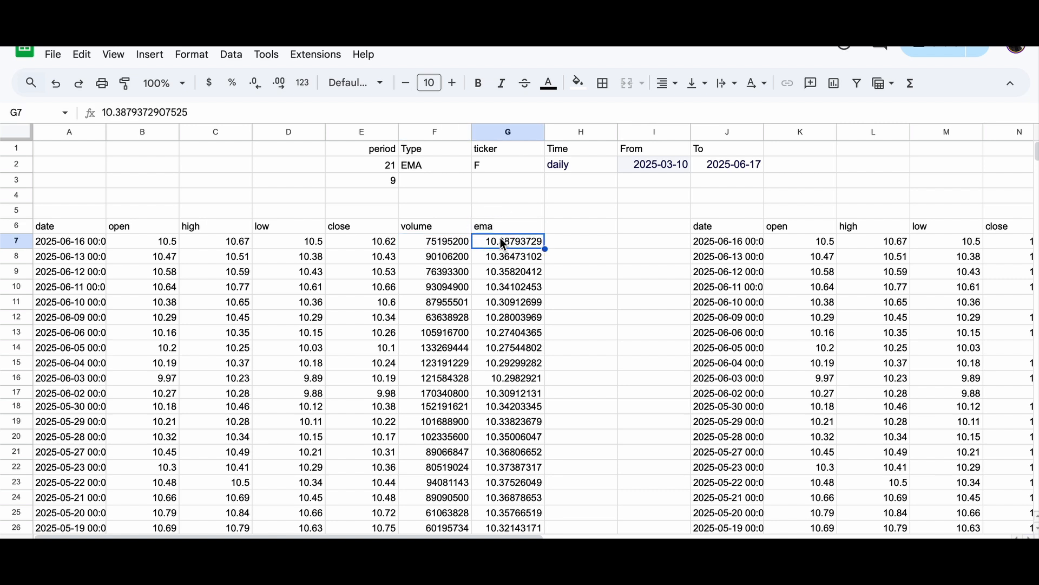
click(372, 162)
click(509, 244)
scroll(521, 238, right, 1)
click(345, 184)
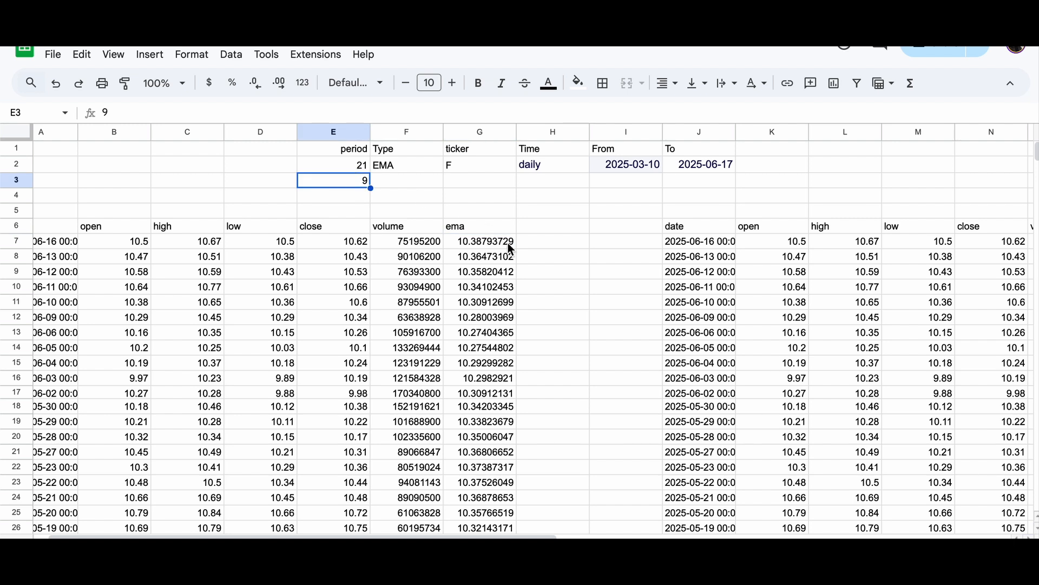
Open the second table's fmpTechnicalIndicator formula in J6, check its period argument E3 in the function help, and close it unedited.
scroll(511, 249, right, 1)
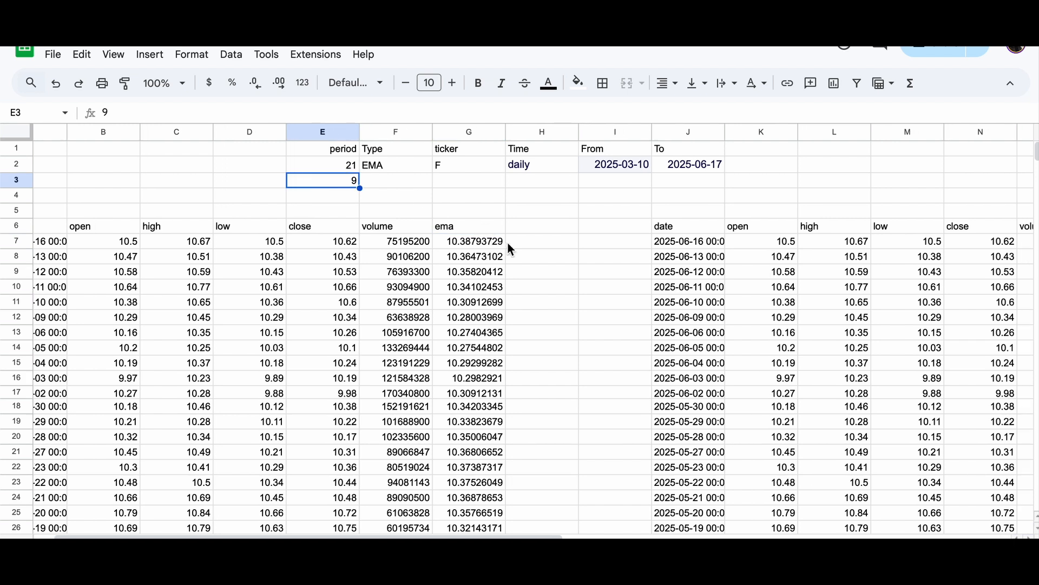
scroll(511, 249, right, 6)
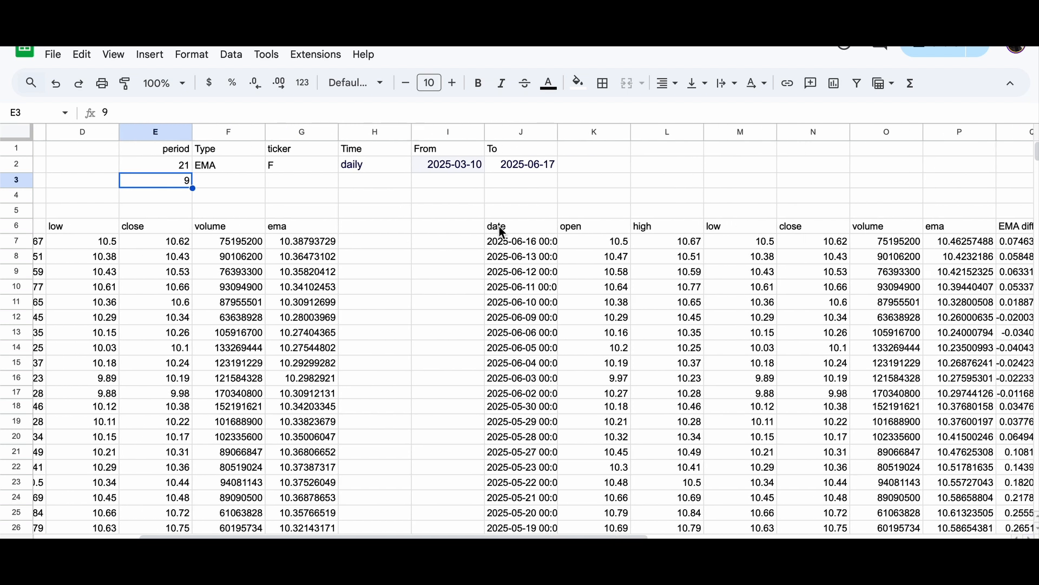
click(501, 227)
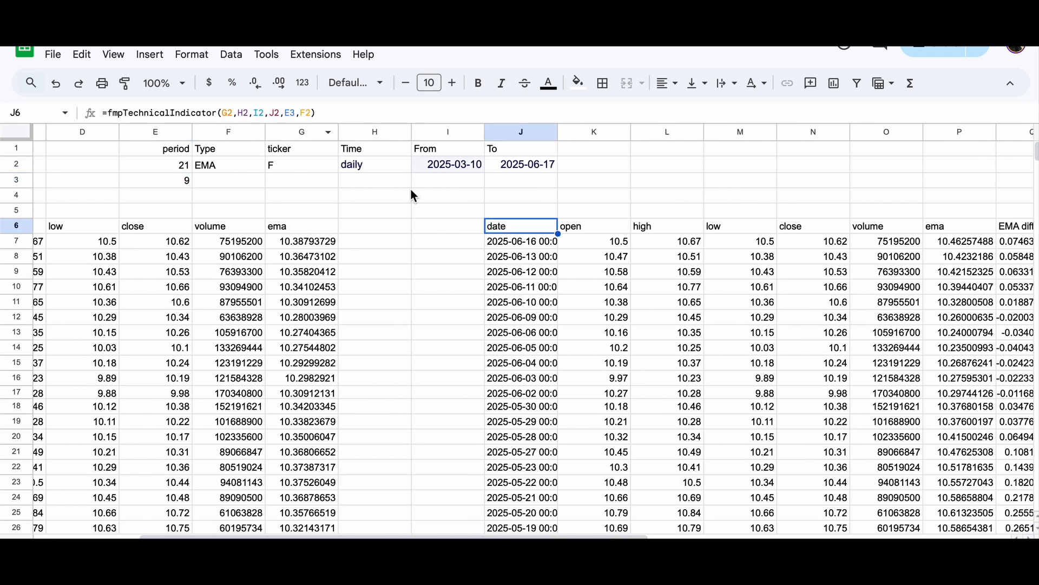
double_click(498, 230)
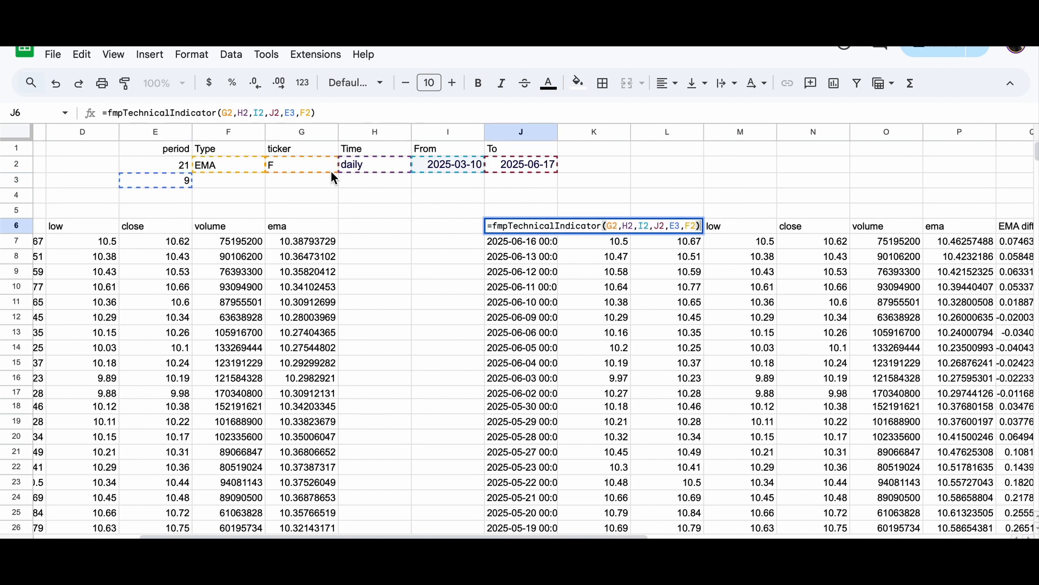
click(675, 226)
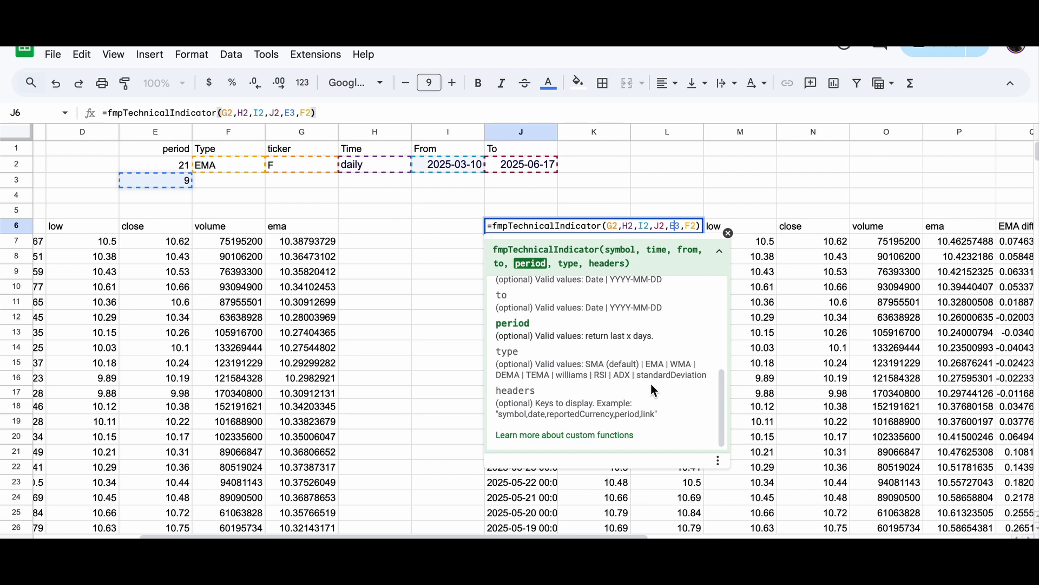
key(Return)
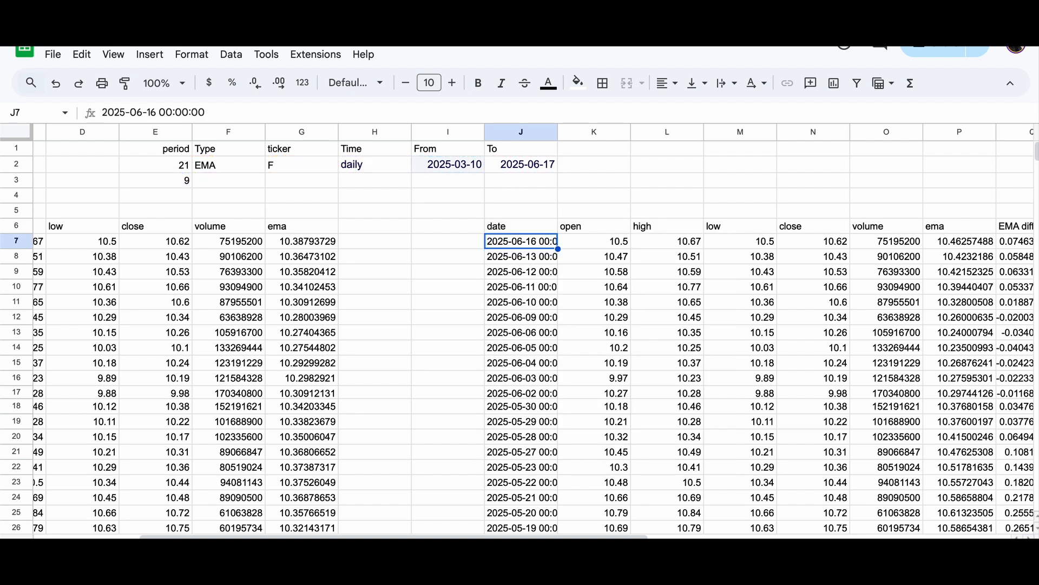
Compare the row 7 ema cells of the two tables, G7 and P7, alongside the EMA diff cell Q7.
scroll(127, 256, right, 3)
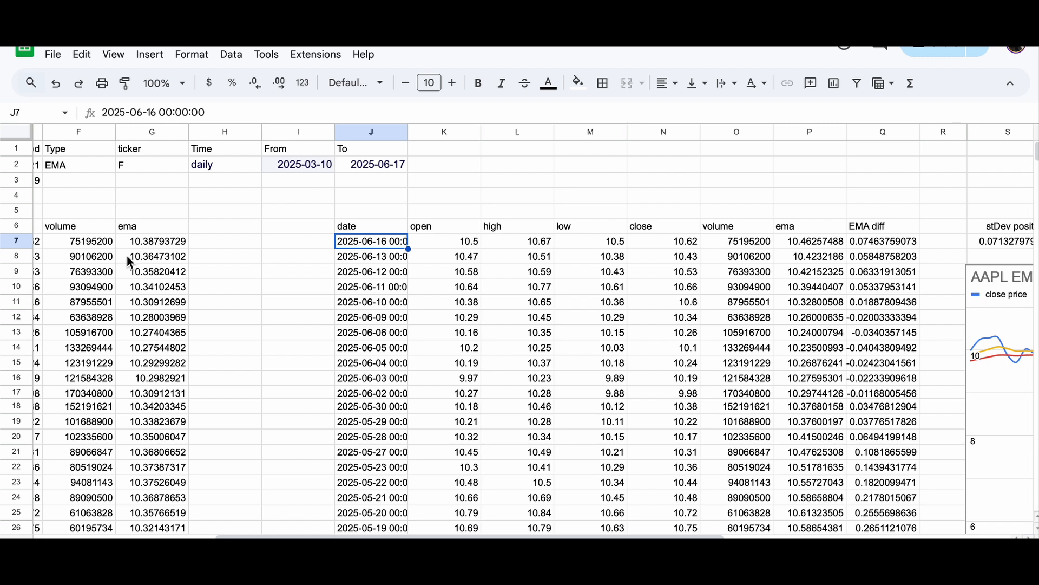
click(145, 230)
click(148, 240)
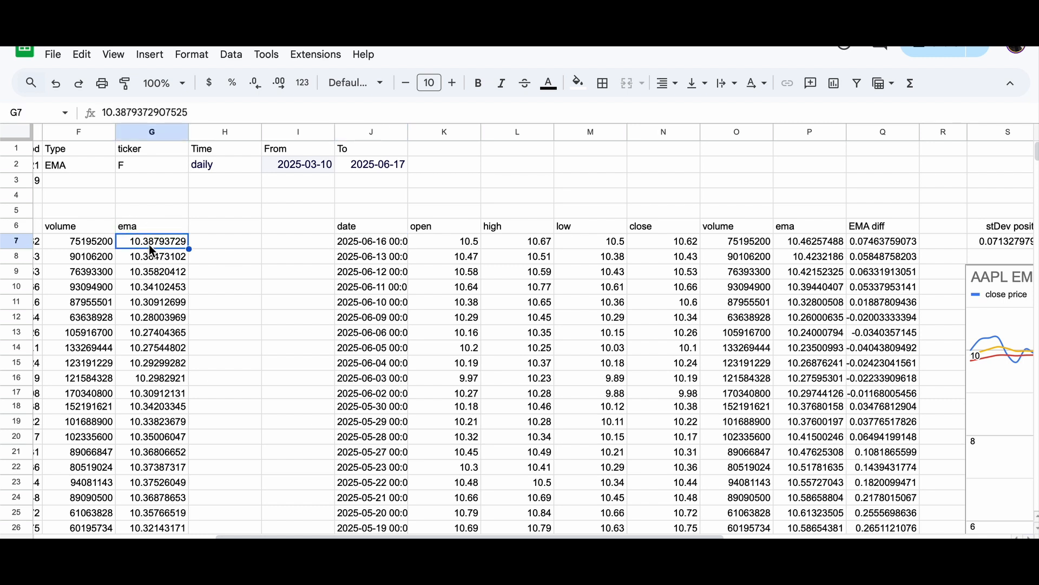
click(882, 243)
click(815, 244)
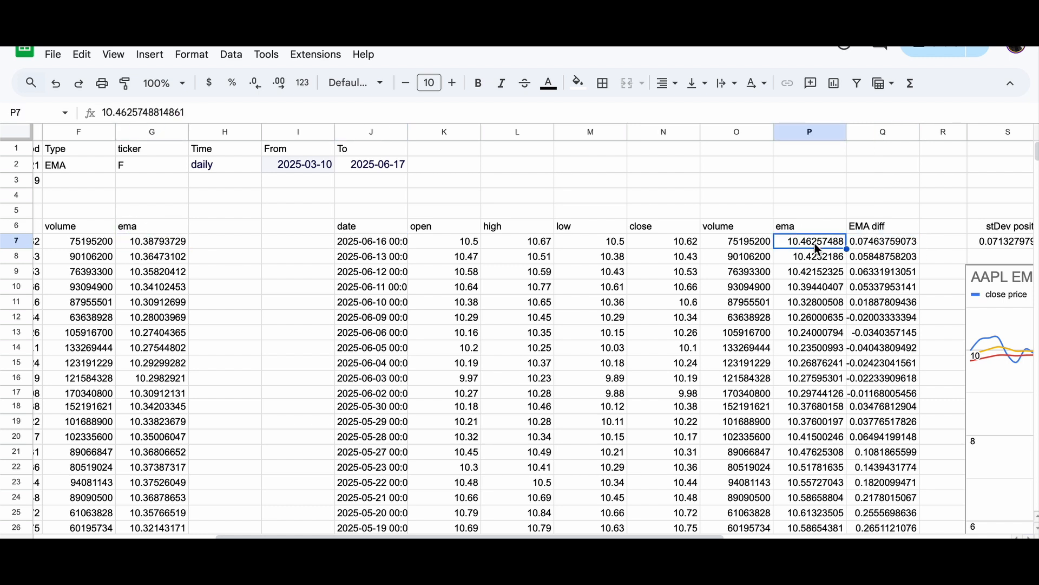
Examine the EMA analysis chart's close price, ema 21 and ema 9 lines beside the second table.
scroll(817, 248, right, 10)
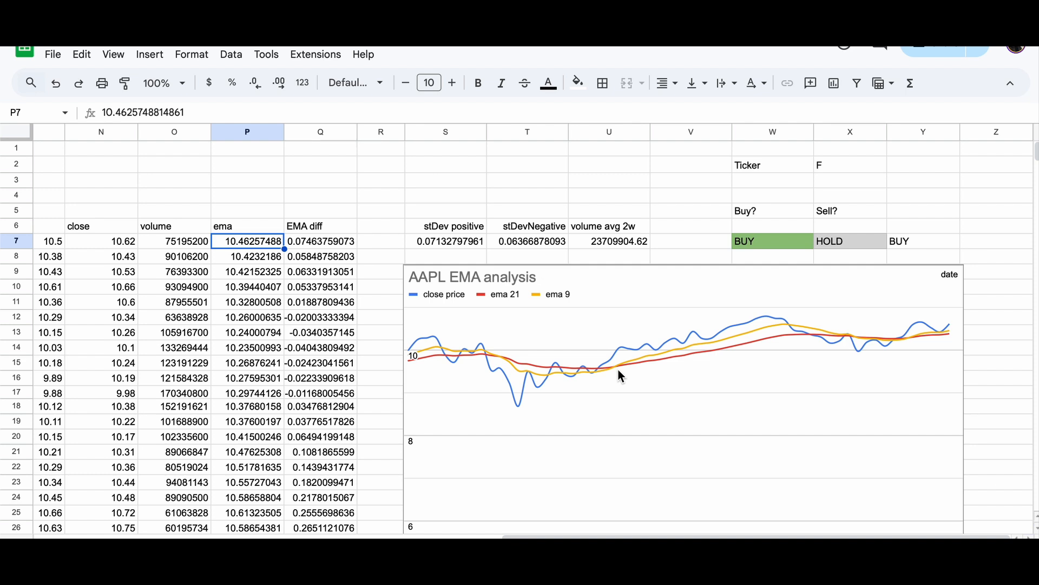
scroll(619, 370, left, 3)
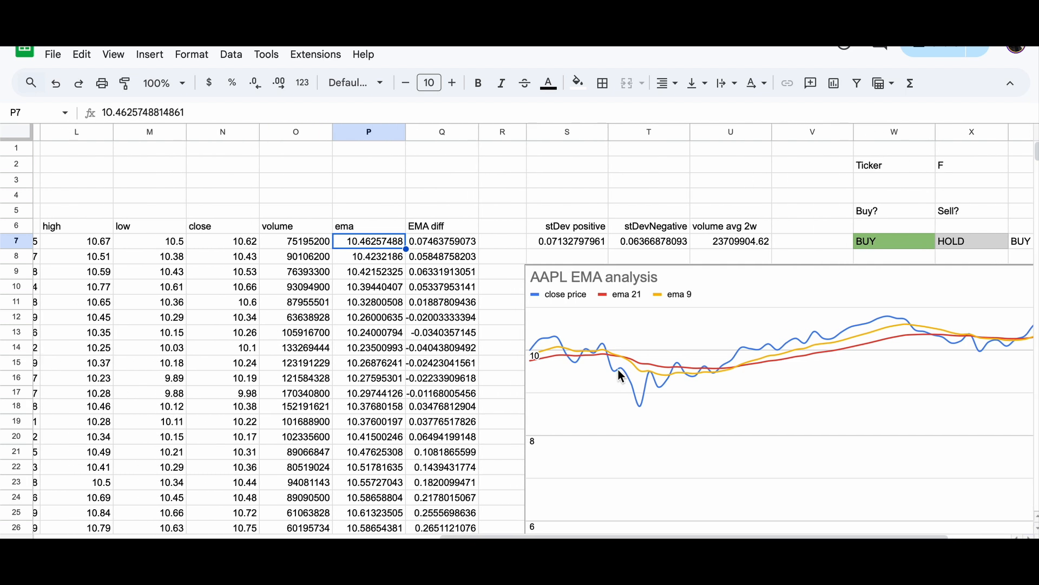
scroll(618, 369, right, 3)
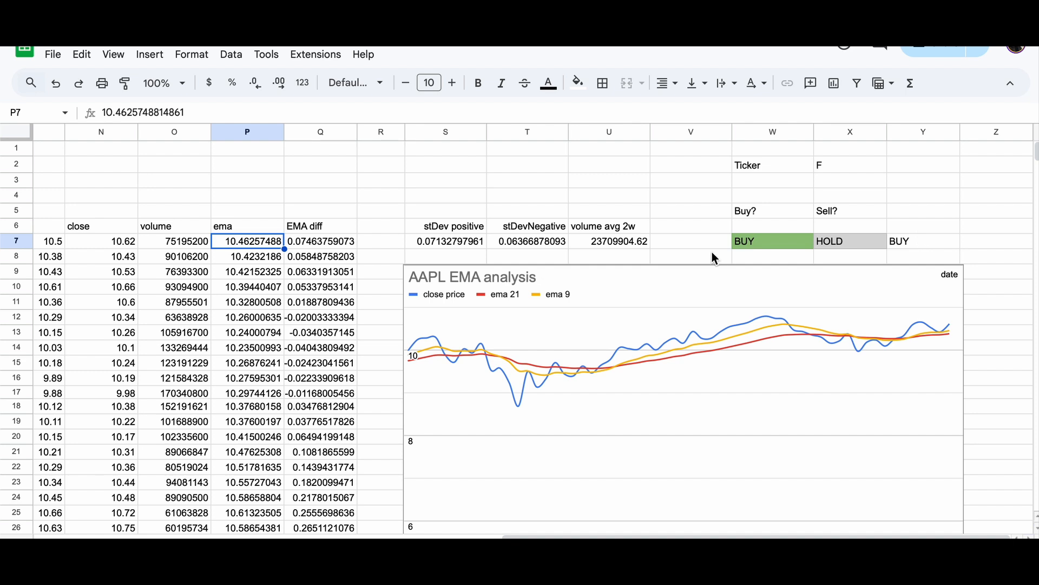
Open the EMA diff formula in Q7, trace its references P7 and G7 in the two tables, and close it unedited.
scroll(712, 251, left, 5)
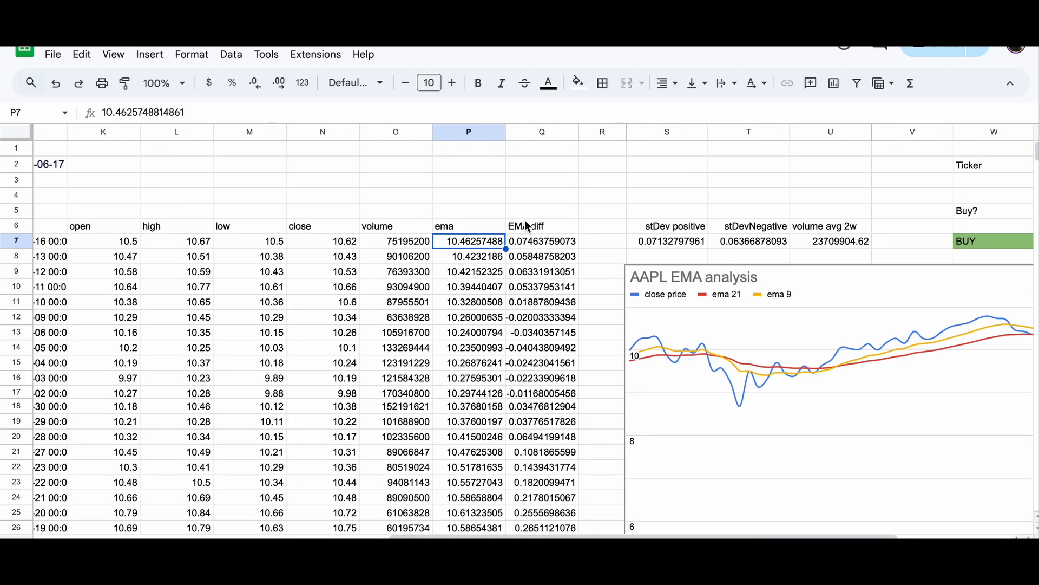
click(535, 248)
double_click(535, 248)
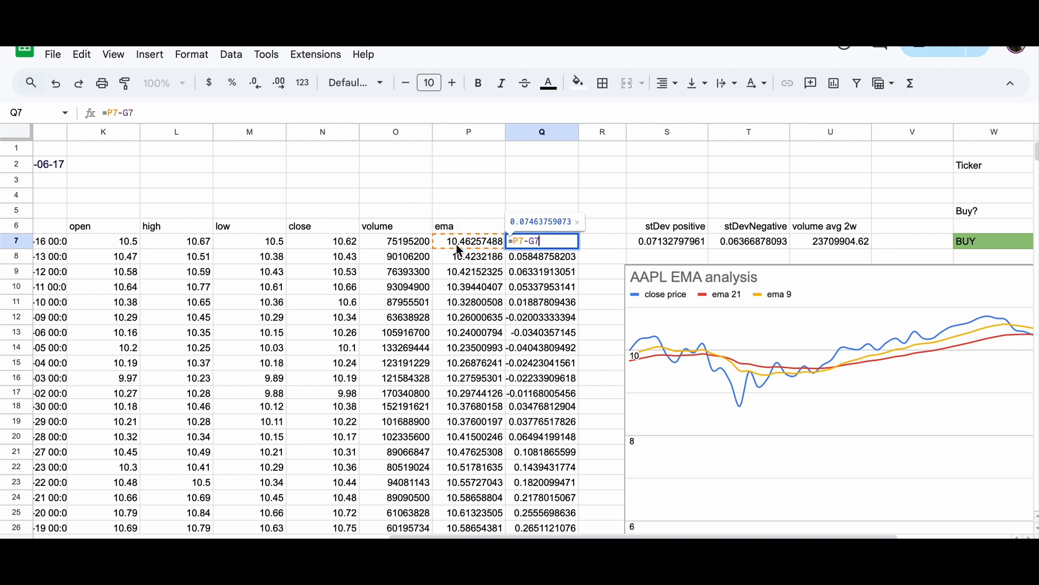
scroll(440, 262, left, 10)
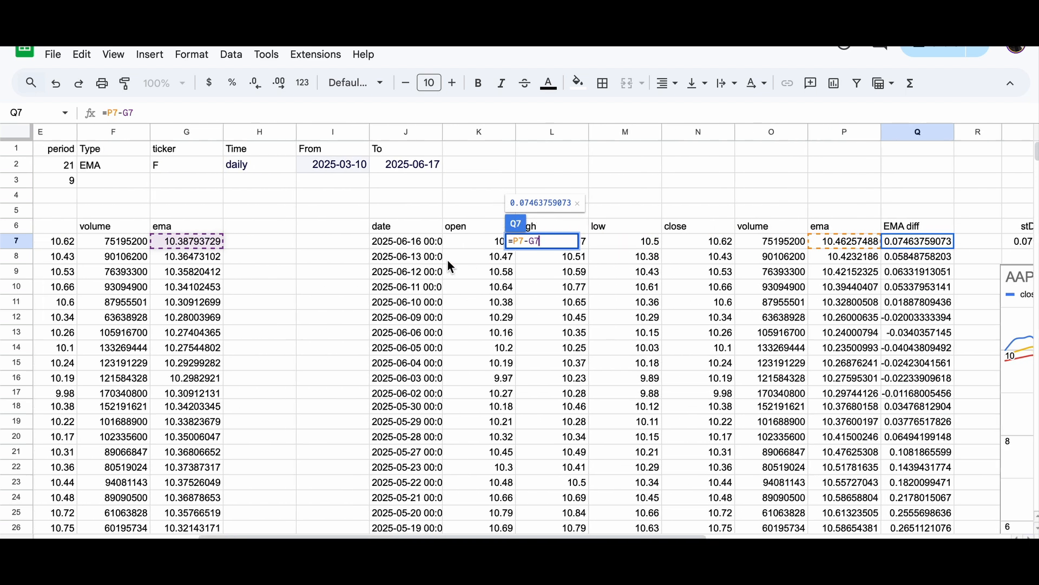
scroll(288, 242, right, 10)
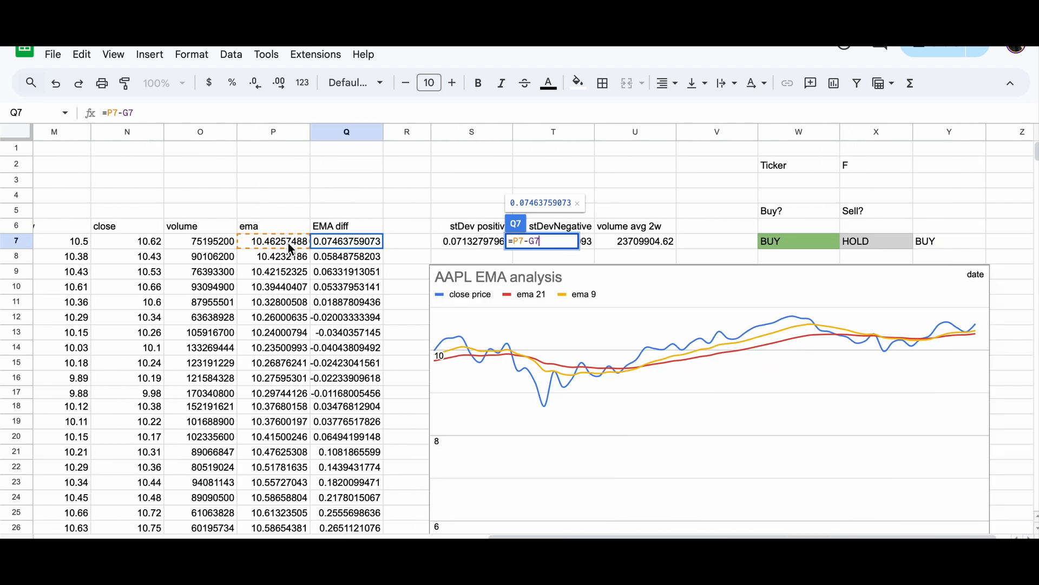
key(Return)
Look through the rows of both data tables and the EMA diff column.
scroll(322, 245, left, 10)
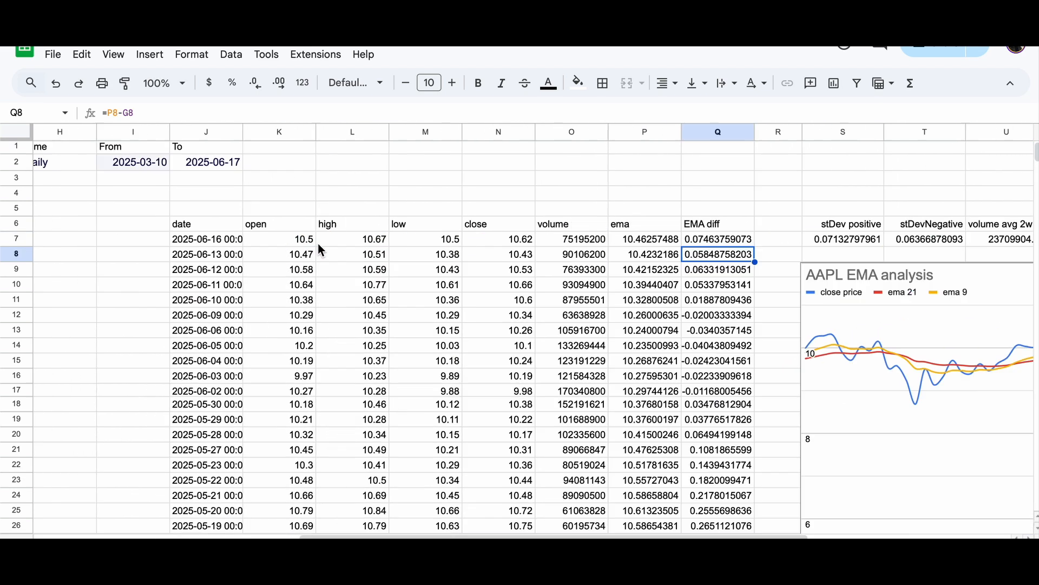
scroll(320, 247, down, 20)
scroll(321, 249, up, 20)
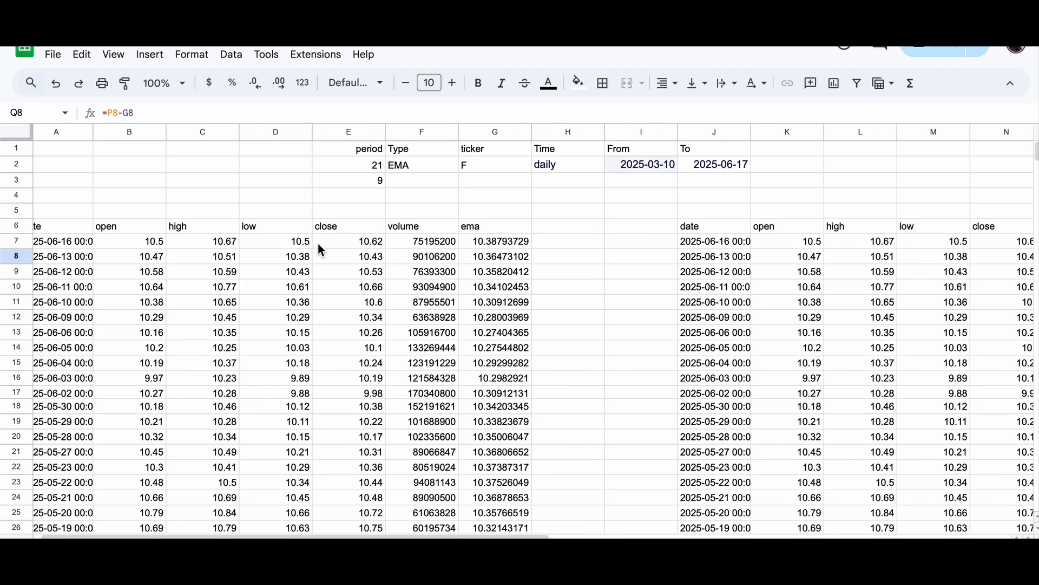
scroll(321, 249, right, 5)
scroll(321, 249, right, 3)
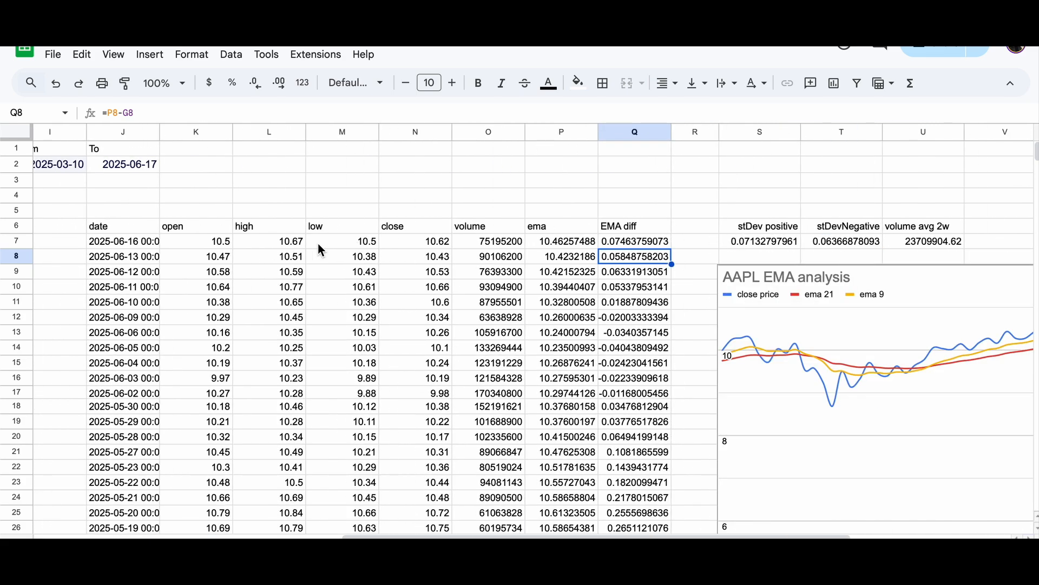
scroll(322, 249, down, 18)
scroll(317, 242, up, 18)
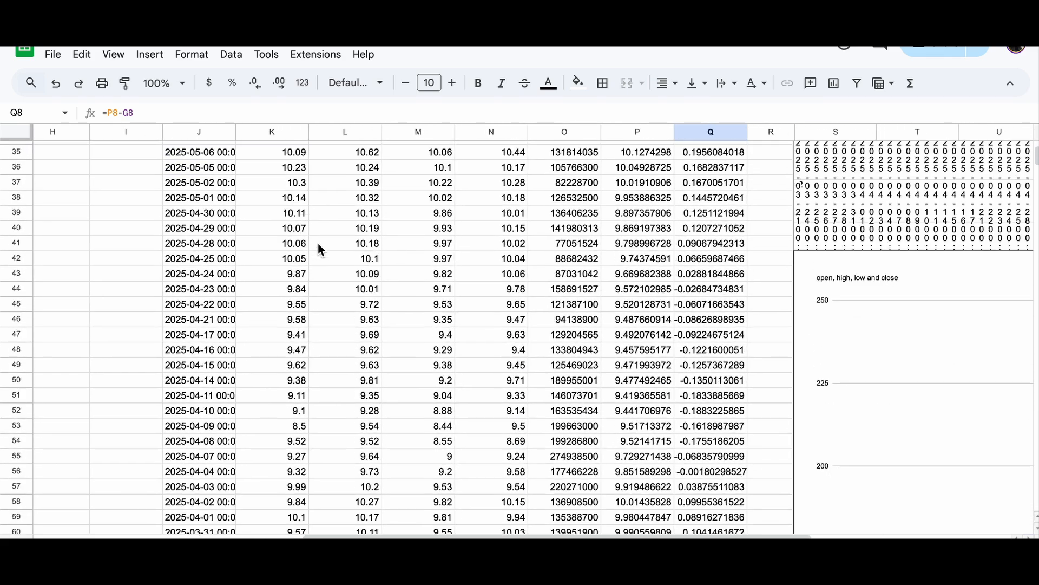
scroll(317, 242, right, 2)
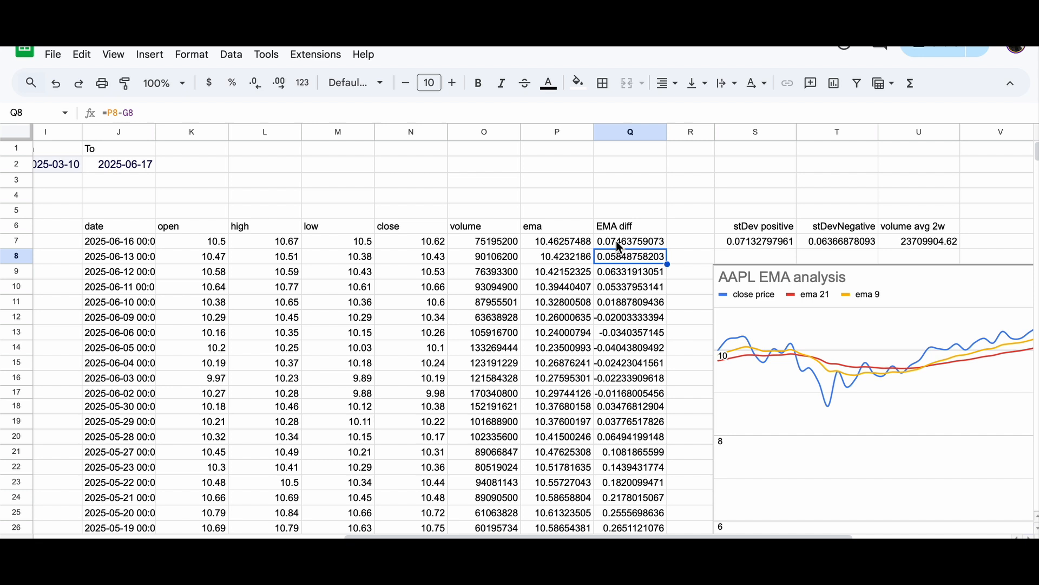
Examine the stDev positive formula in S7, tracing its Q7:Q70 range down the EMA diff column, and close it unedited.
click(620, 245)
scroll(620, 247, right, 3)
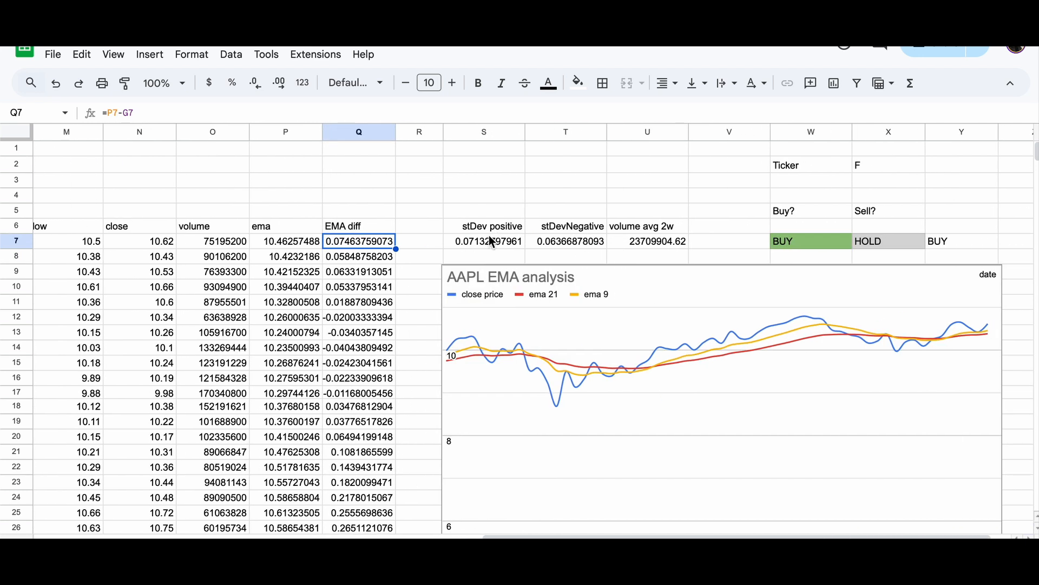
click(488, 242)
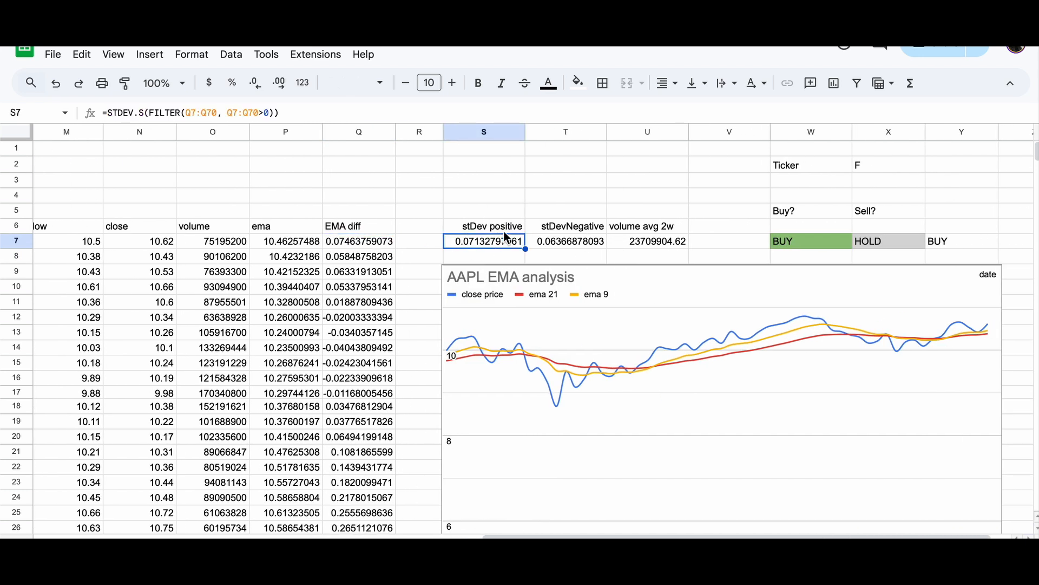
double_click(486, 239)
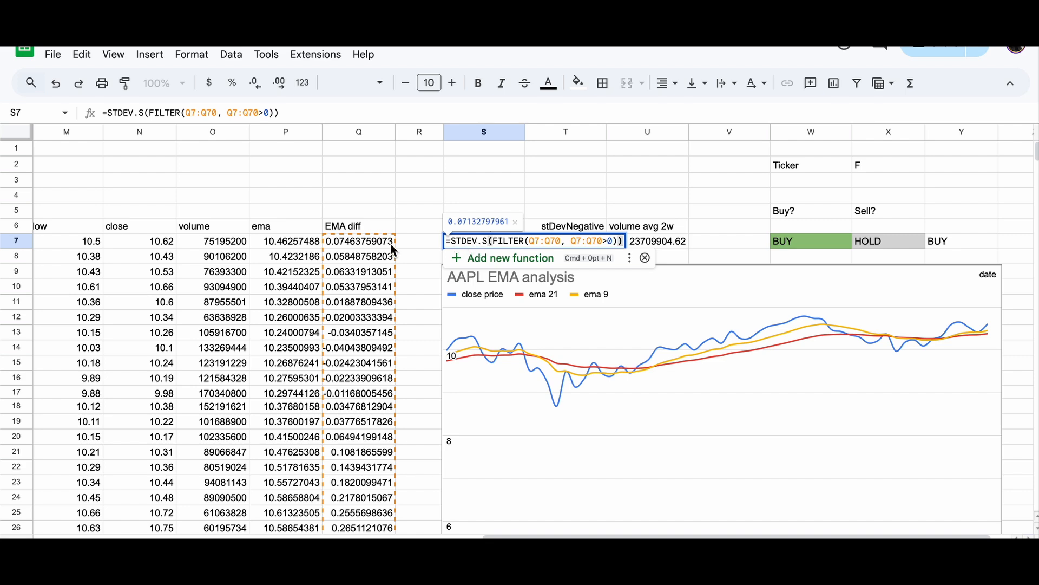
scroll(386, 310, down, 4)
scroll(387, 311, down, 5)
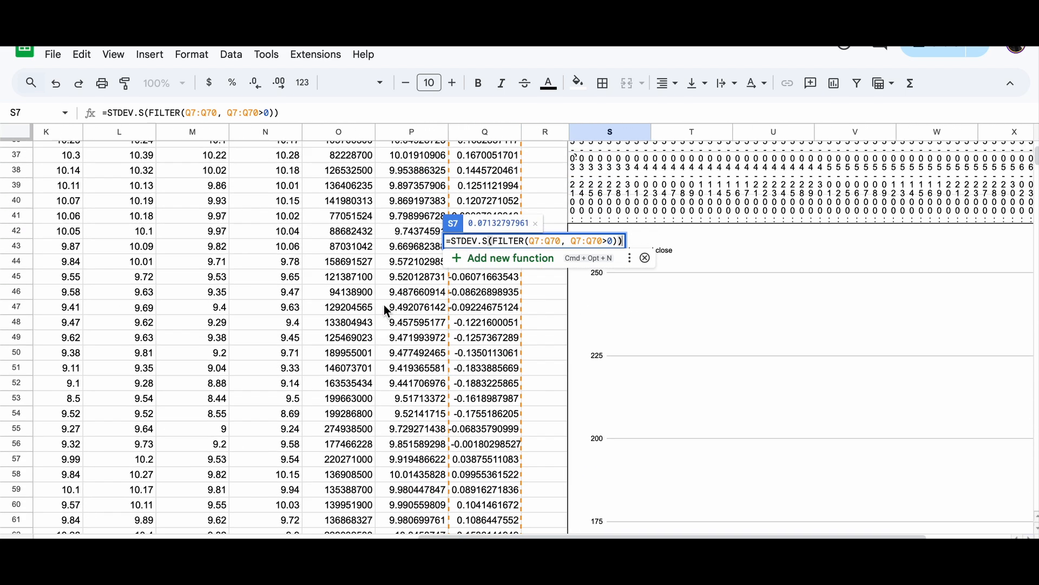
scroll(384, 304, up, 10)
scroll(384, 305, right, 1)
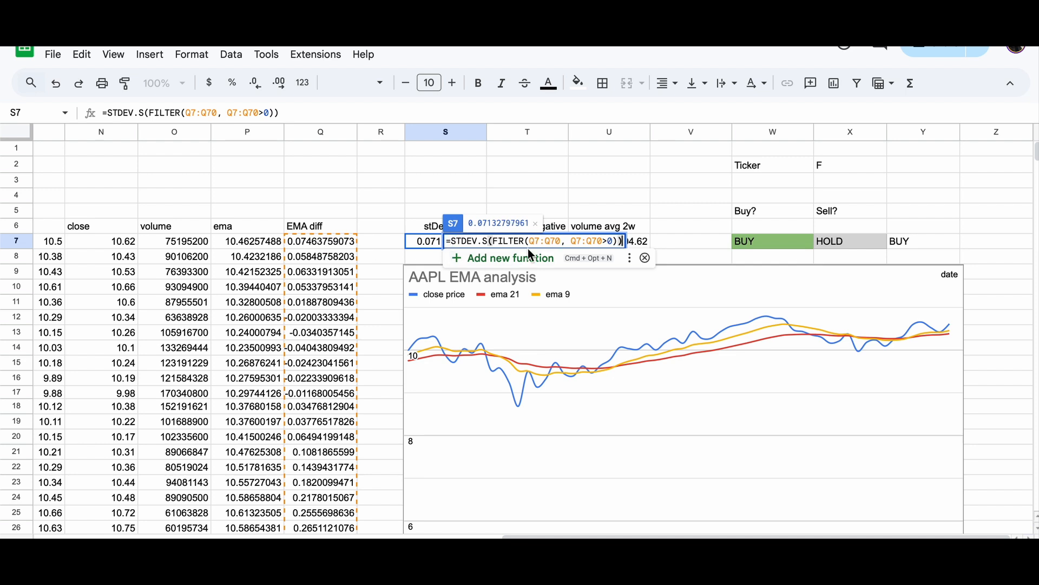
key(Return)
click(446, 241)
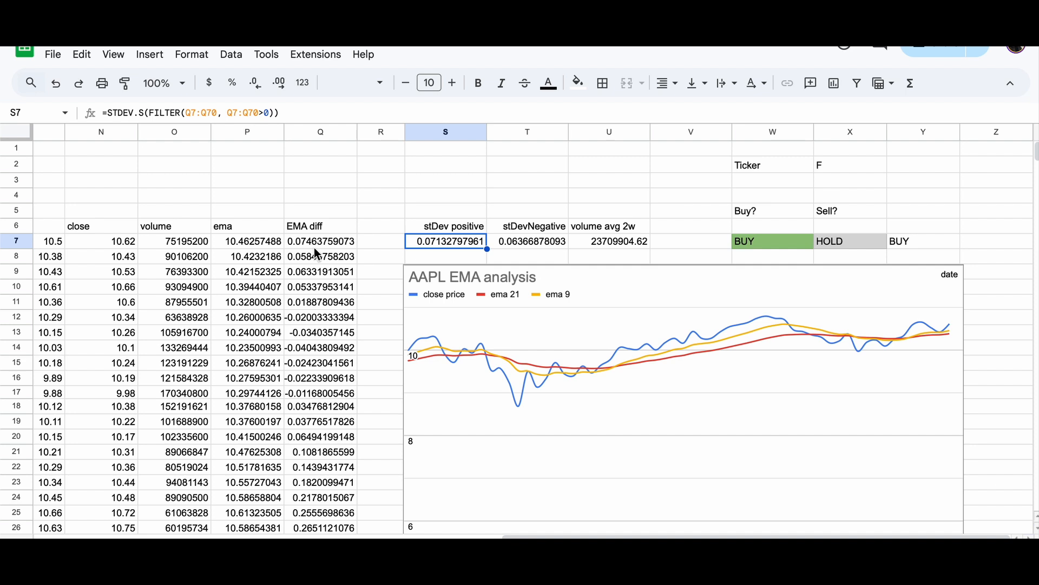
Examine the stDevNegative formula in T7 and the negative EMA diff values it filters, and close it unedited.
click(534, 246)
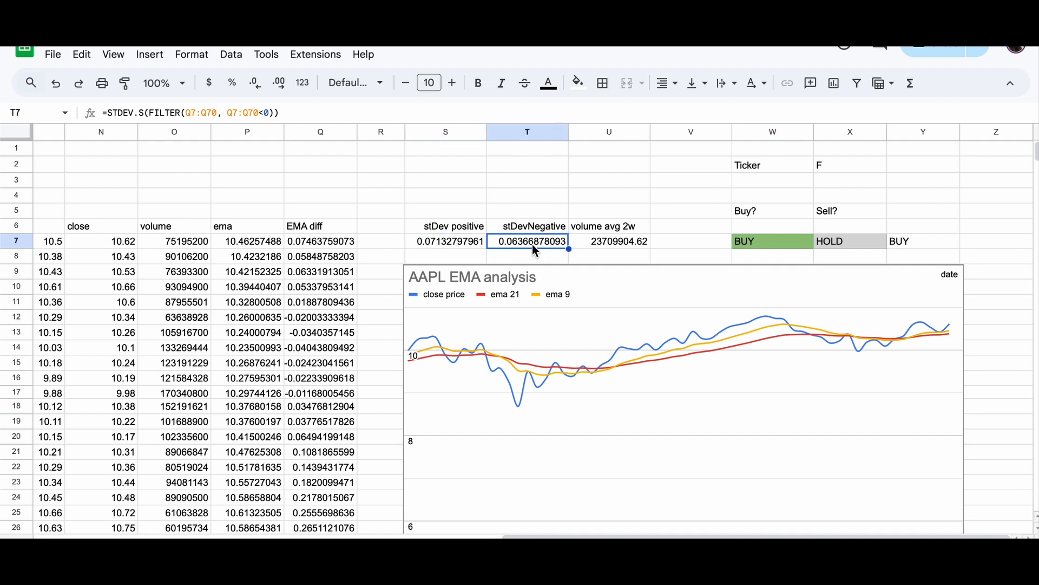
key(Left)
key(Right)
click(536, 230)
double_click(527, 244)
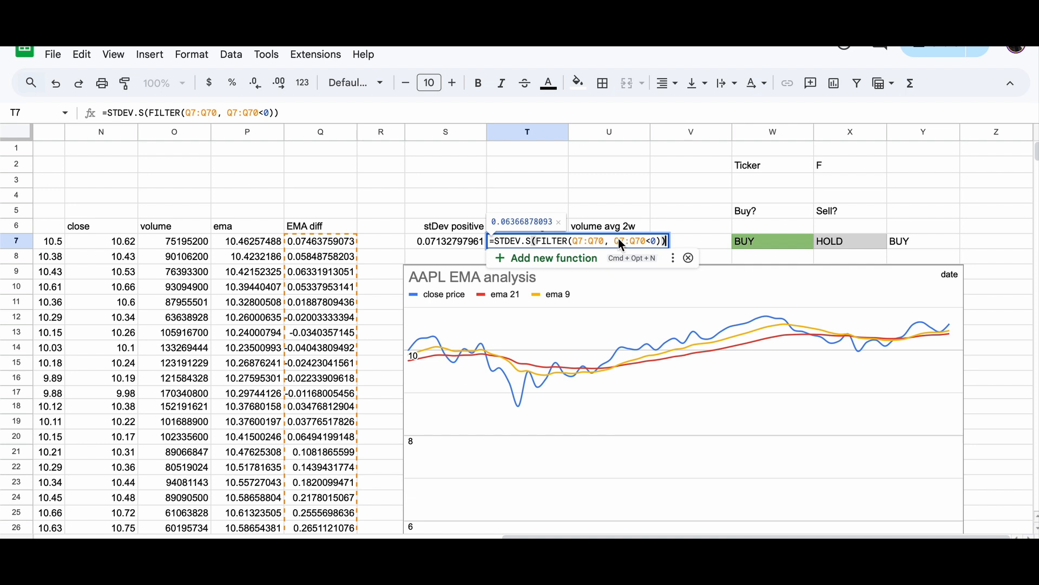
scroll(346, 243, down, 3)
scroll(347, 243, left, 1)
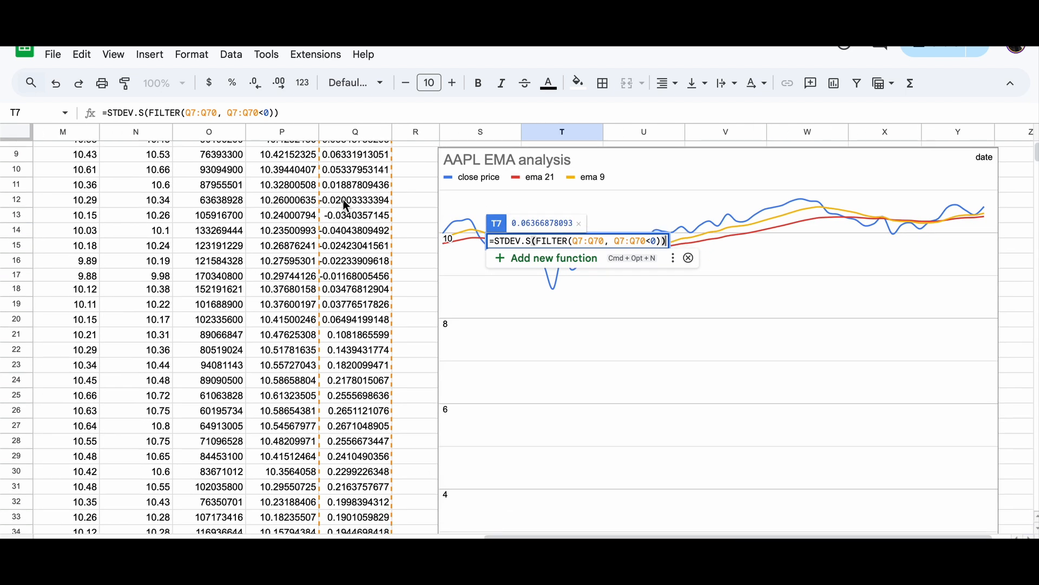
scroll(342, 298, up, 3)
scroll(342, 297, right, 1)
key(Escape)
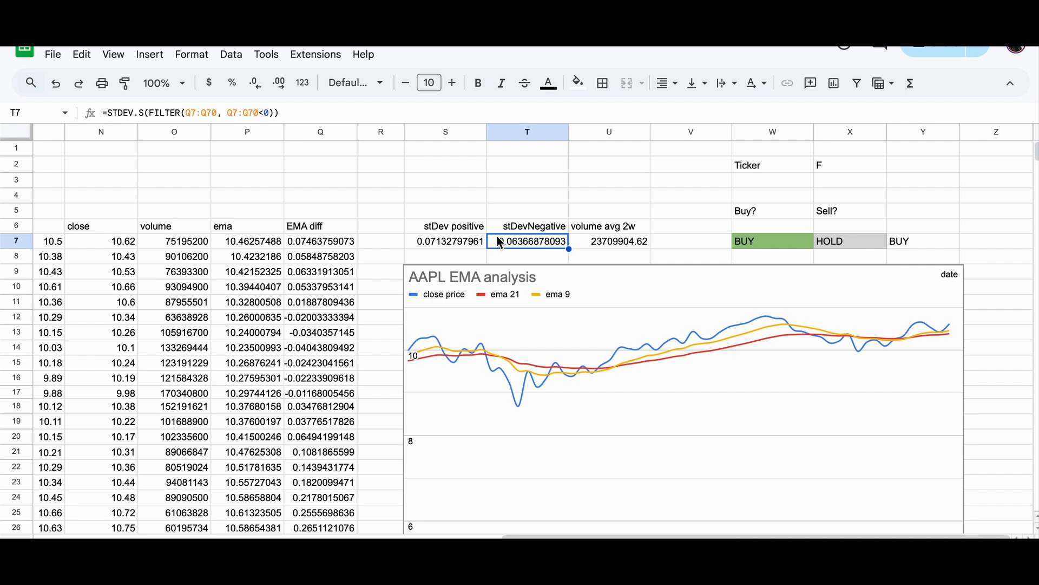
Examine the volume avg 2w formula in U7, which applies AVEDEV to the volume range O7:O20.
key(Right)
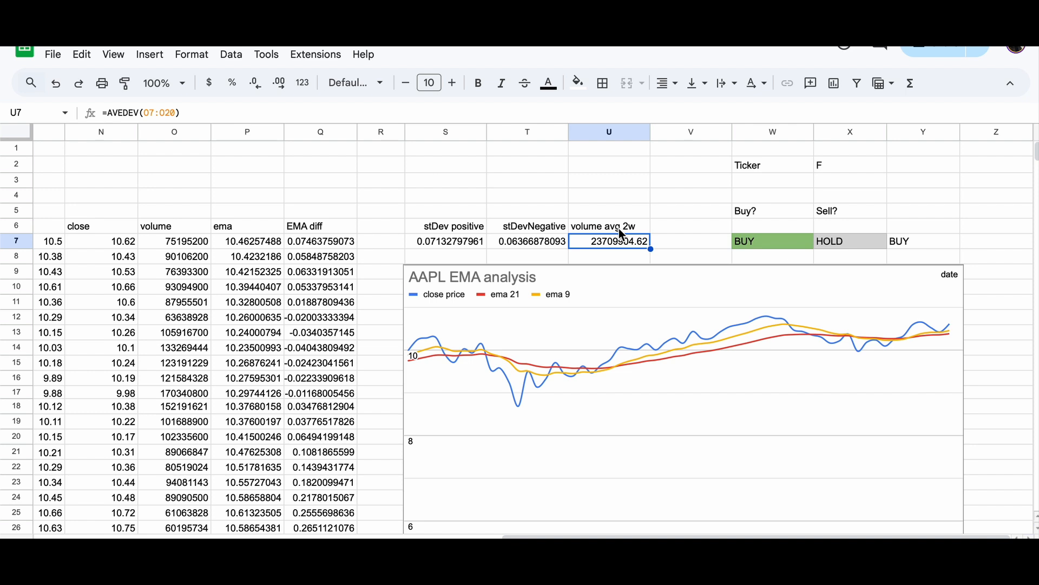
key(Right)
key(Right)
key(Left)
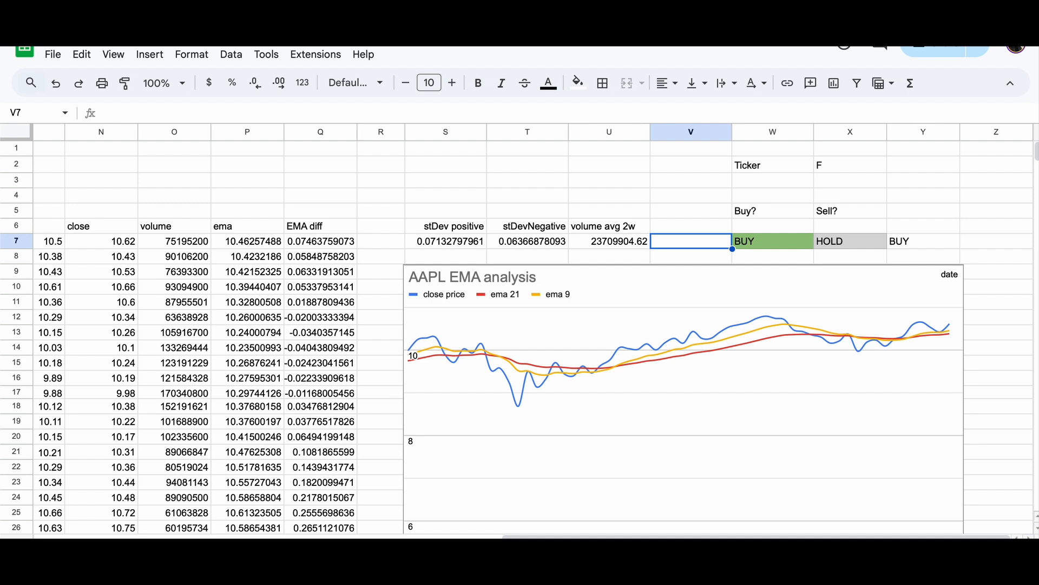
click(699, 214)
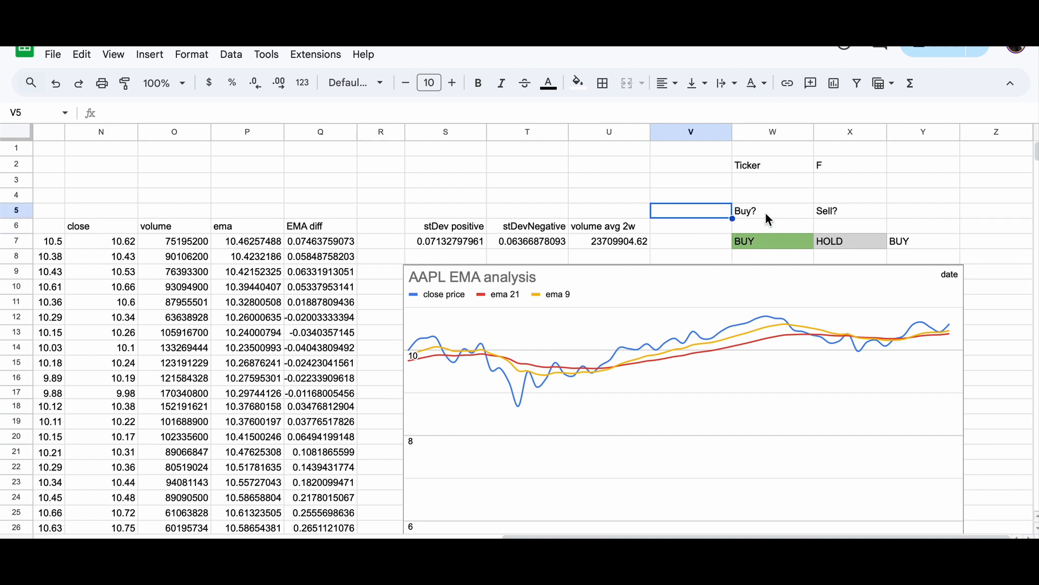
Open the Buy? formula in W7, trace its AND conditions on Q7, S7, O7, U7 and B102, and close it unedited.
click(765, 213)
click(764, 247)
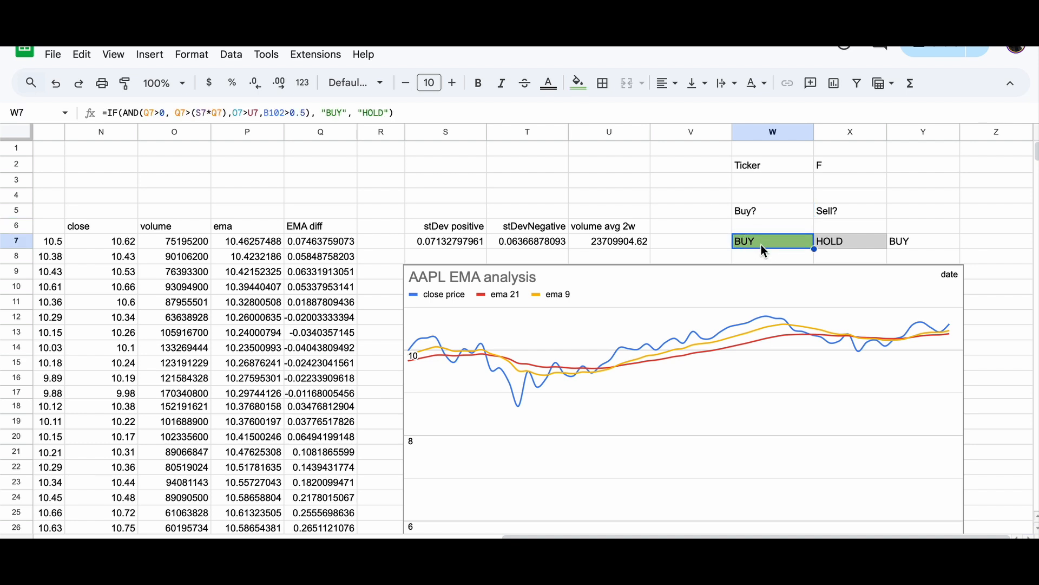
double_click(761, 245)
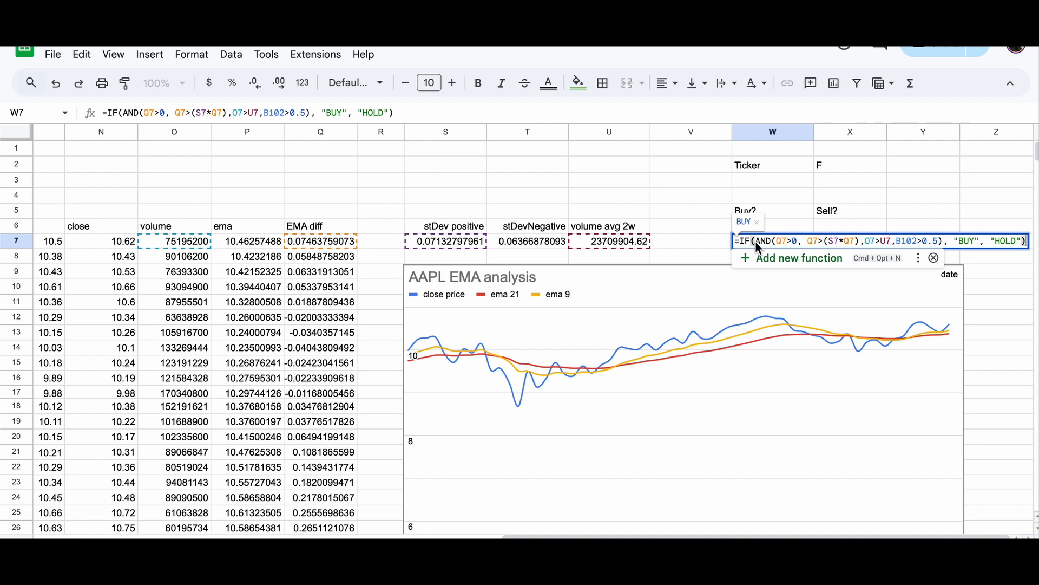
click(747, 242)
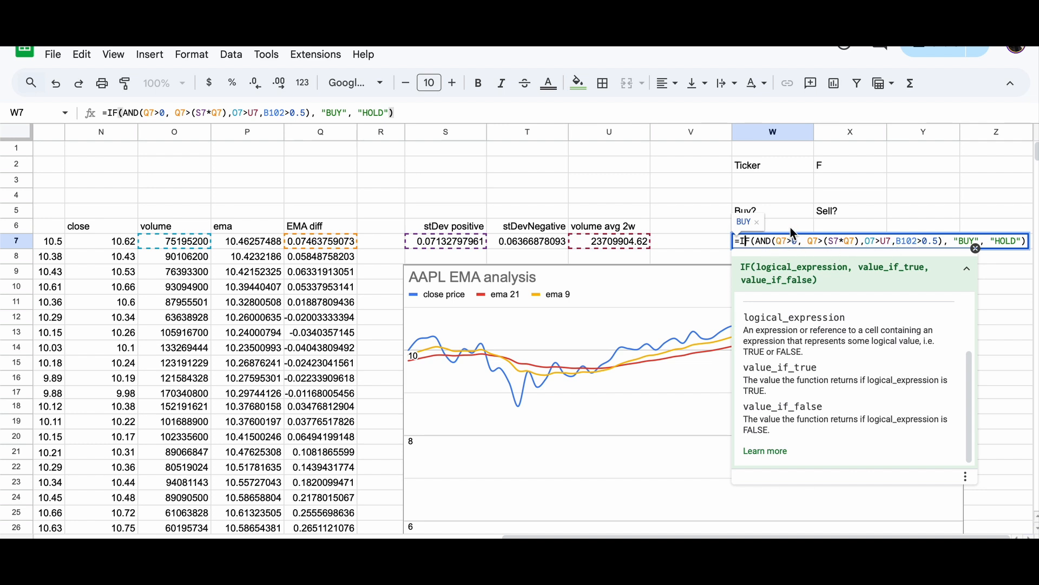
click(780, 242)
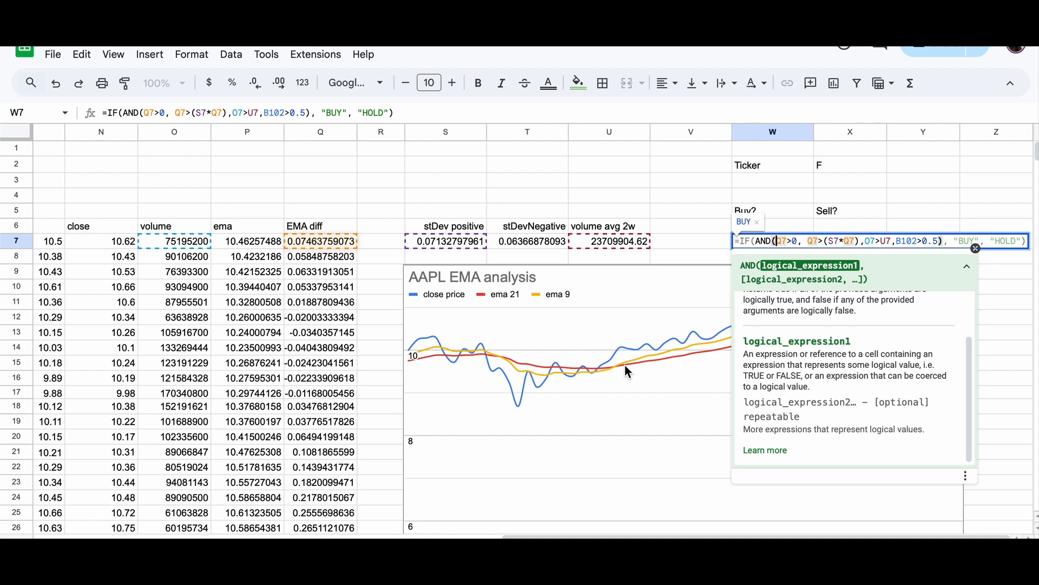
click(820, 238)
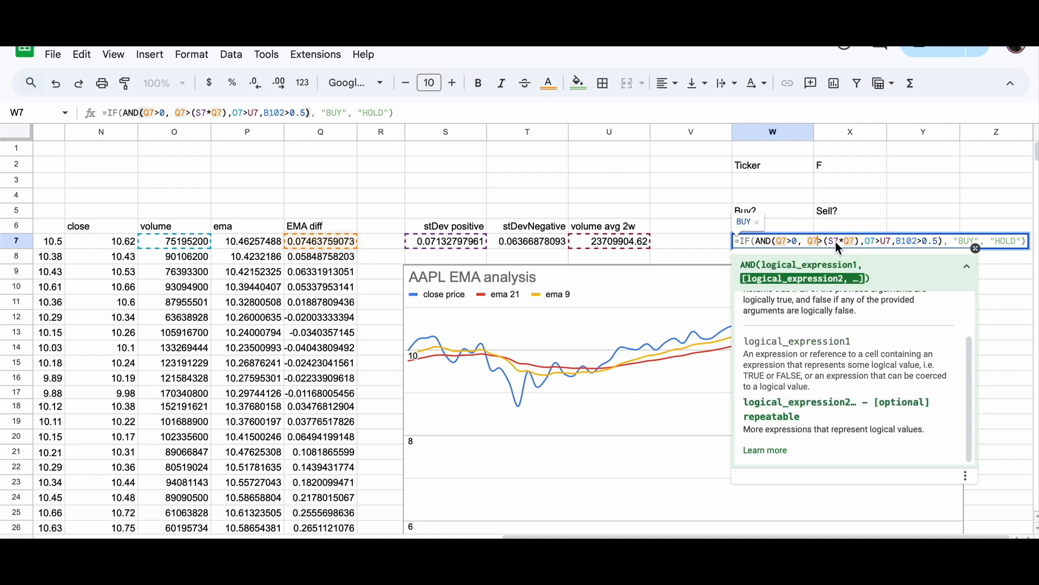
click(836, 242)
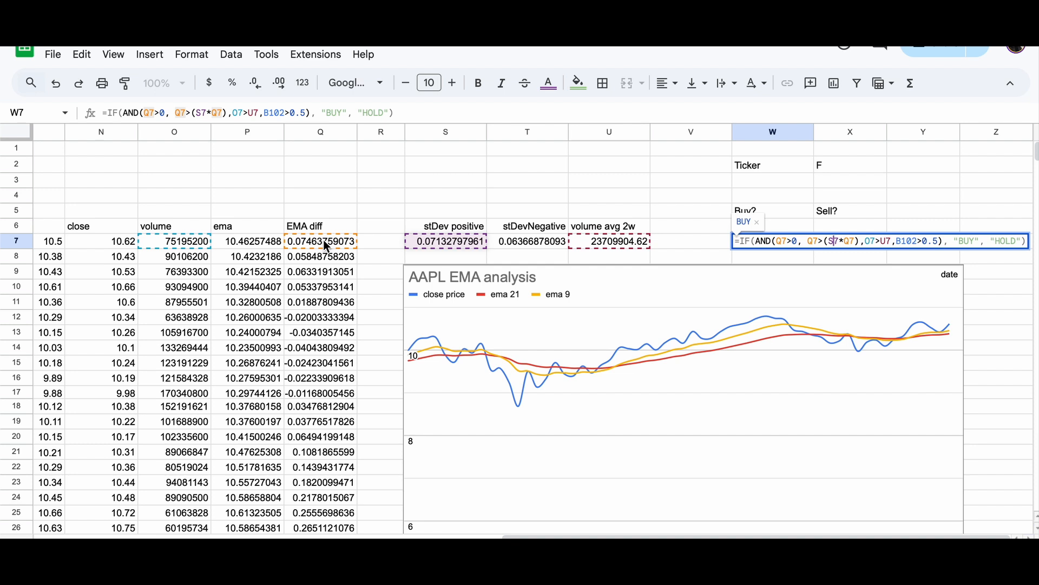
click(880, 242)
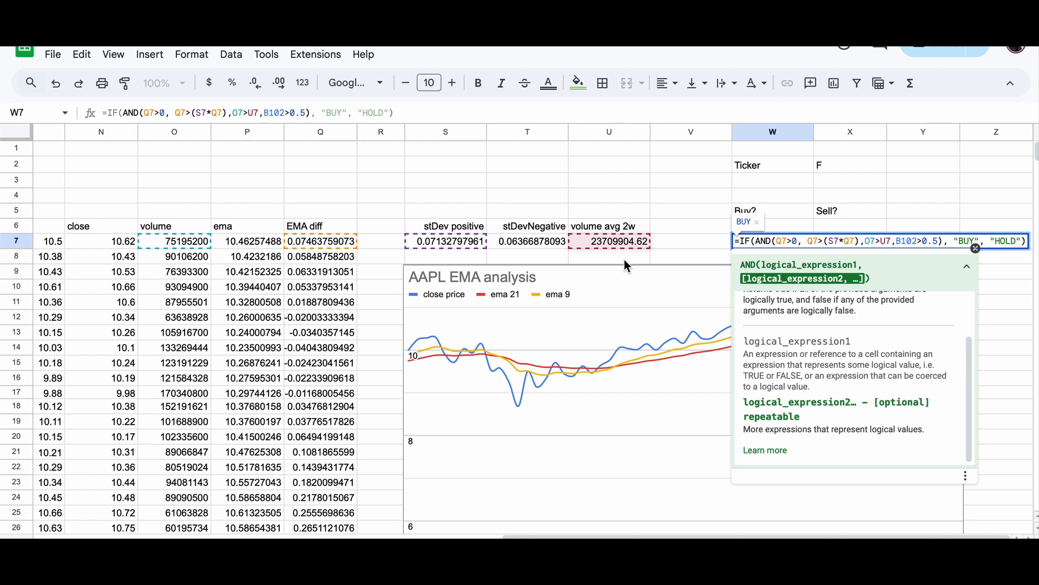
click(908, 243)
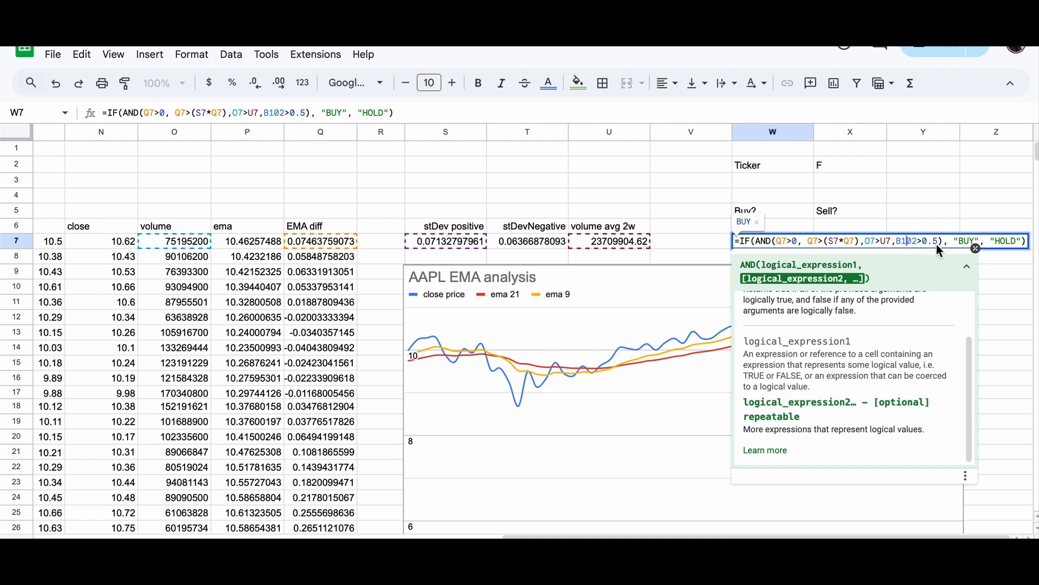
key(Return)
Locate the Sentiment data table that holds B102 and select the formula cell A102 under Symbol.
scroll(378, 365, down, 20)
scroll(377, 365, left, 10)
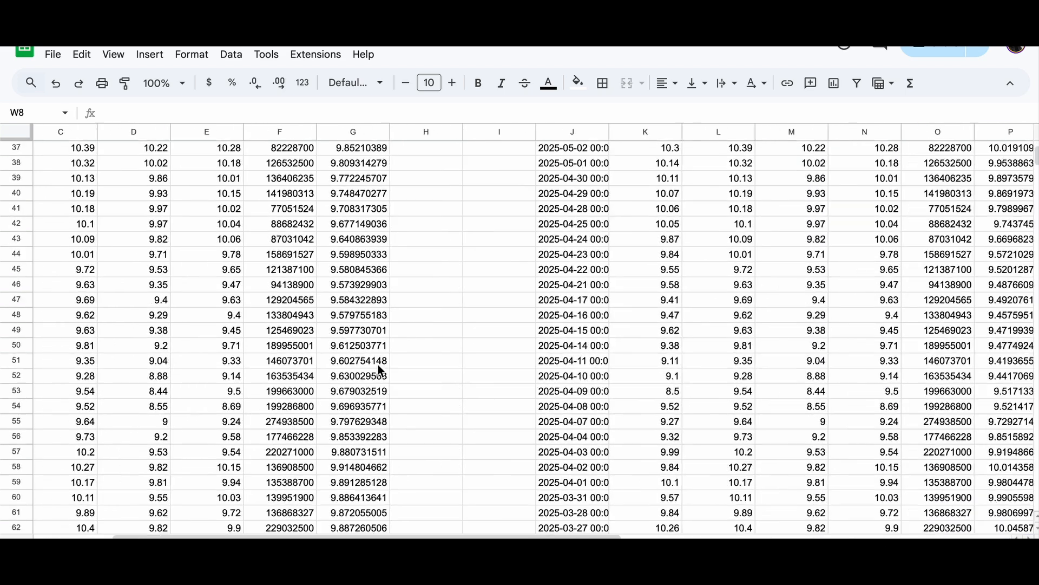
scroll(378, 368, up, 4)
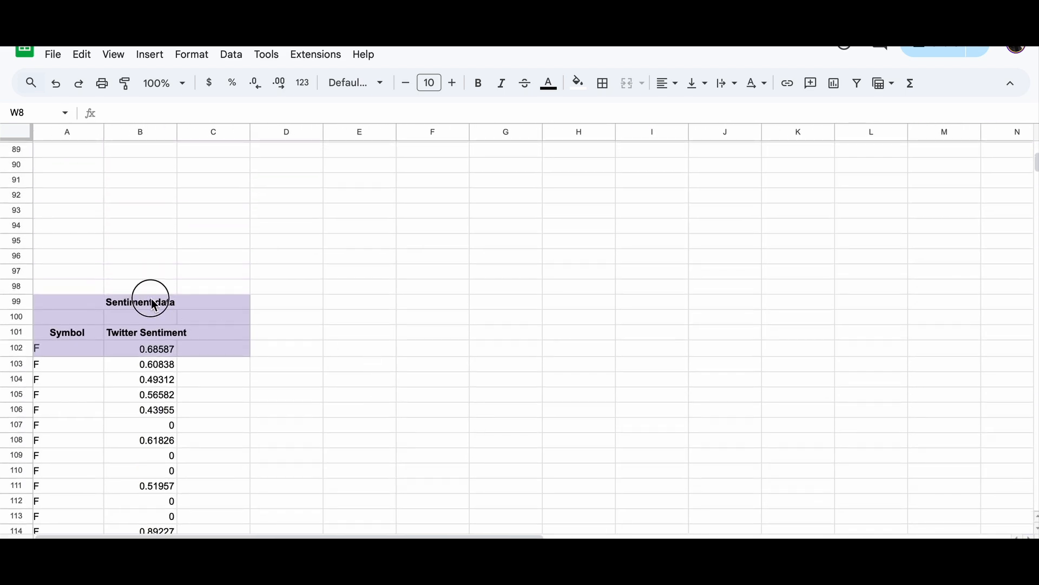
click(154, 305)
key(Down)
key(Down)
key(Down)
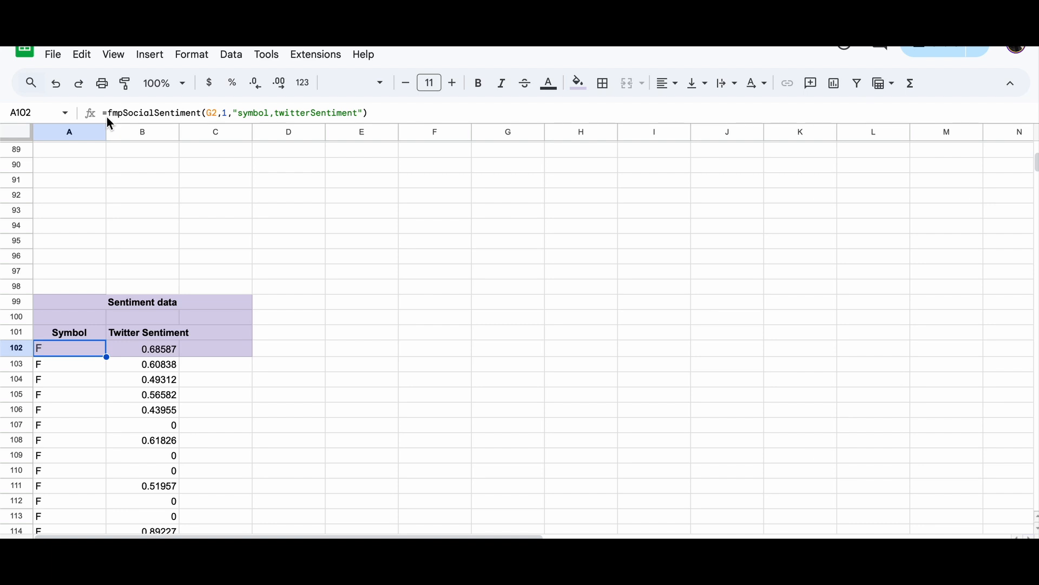
Examine the symbol, limit and headers arguments of the fmpSocialSentiment formula in A102, tracing G2 to the ticker cell, and close it unedited.
click(197, 113)
click(213, 112)
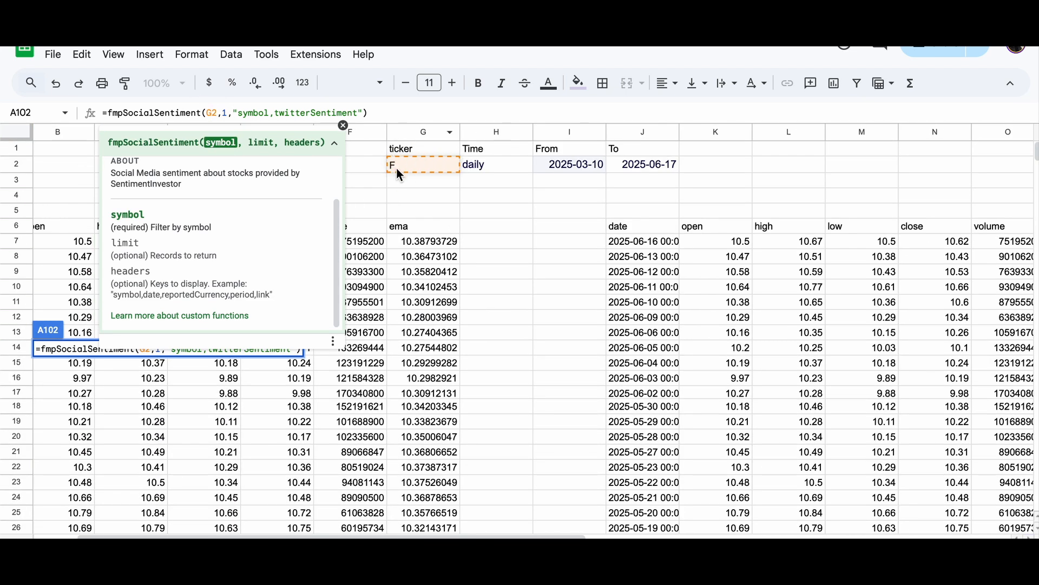
click(258, 142)
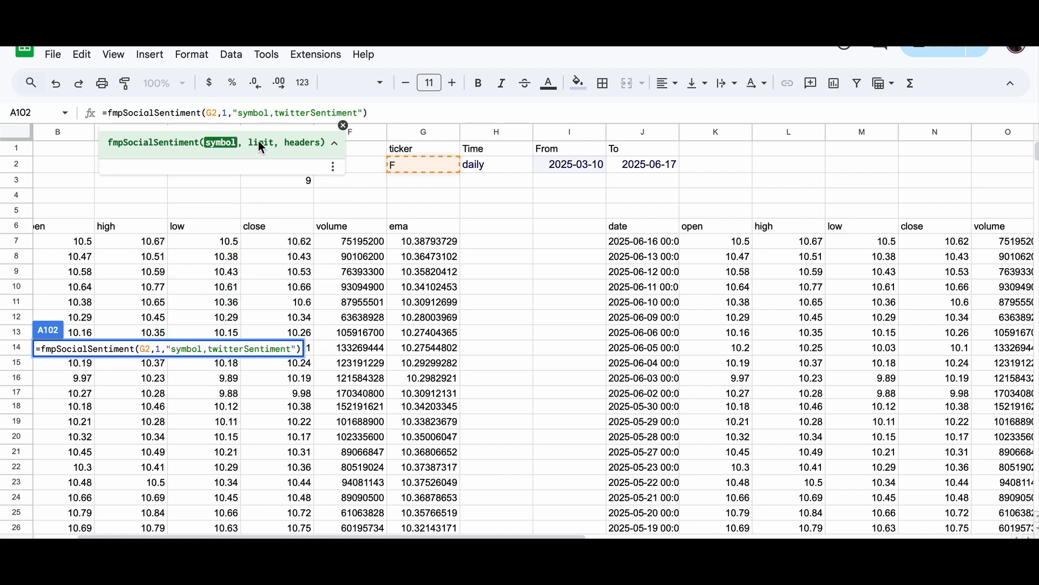
click(225, 112)
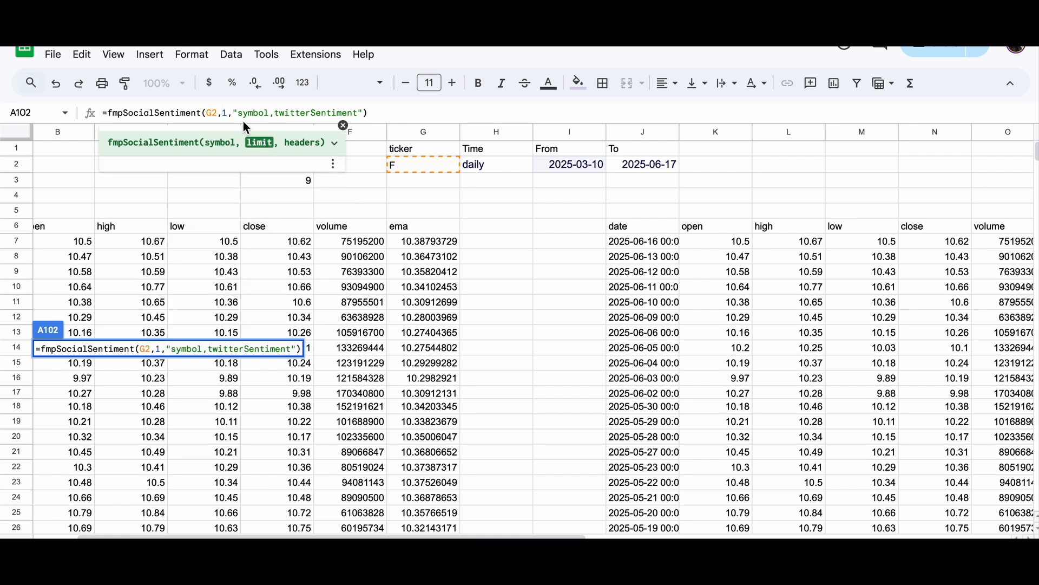
click(250, 114)
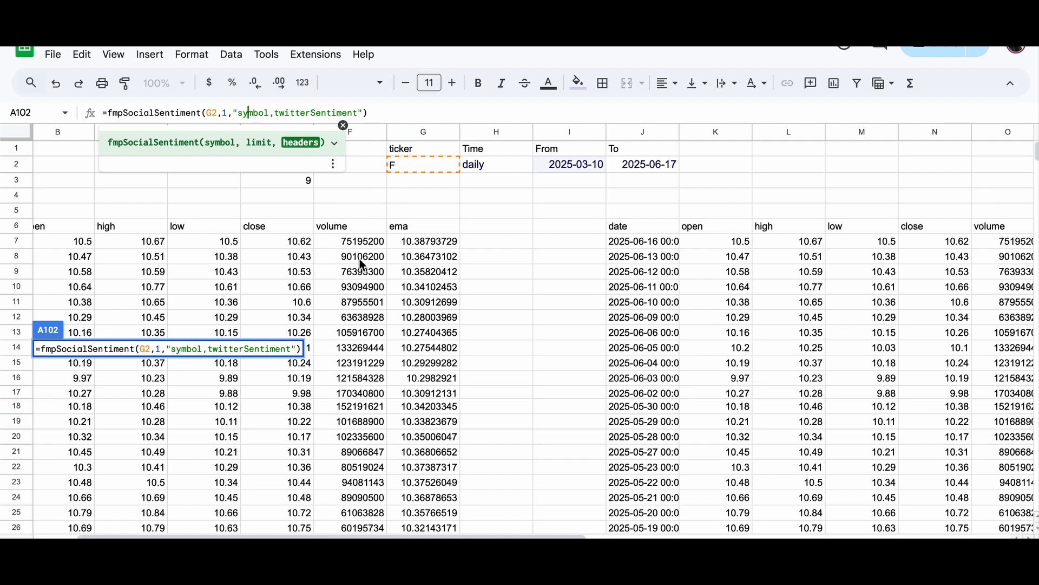
scroll(362, 264, down, 20)
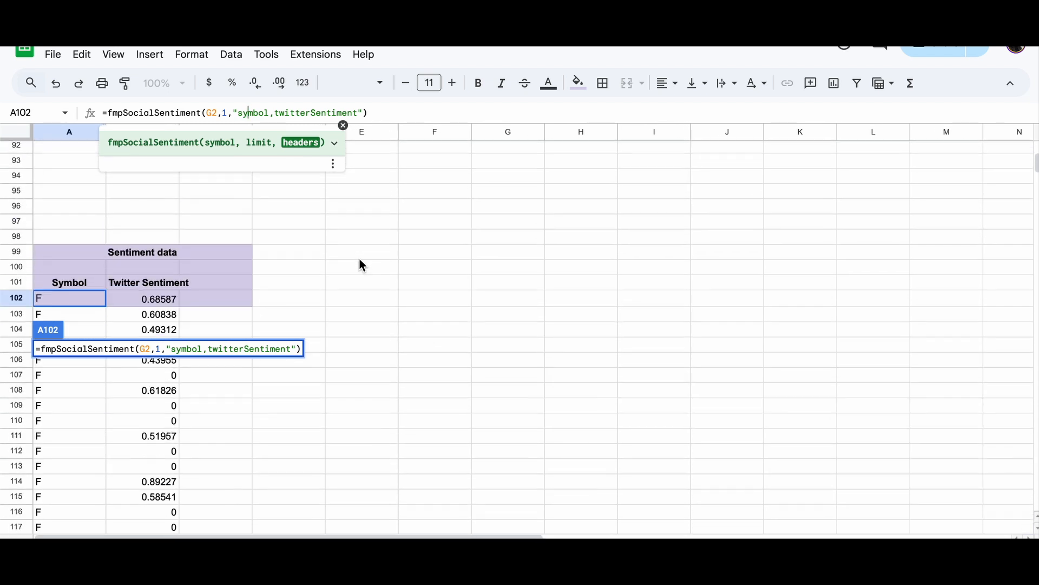
scroll(359, 264, down, 1)
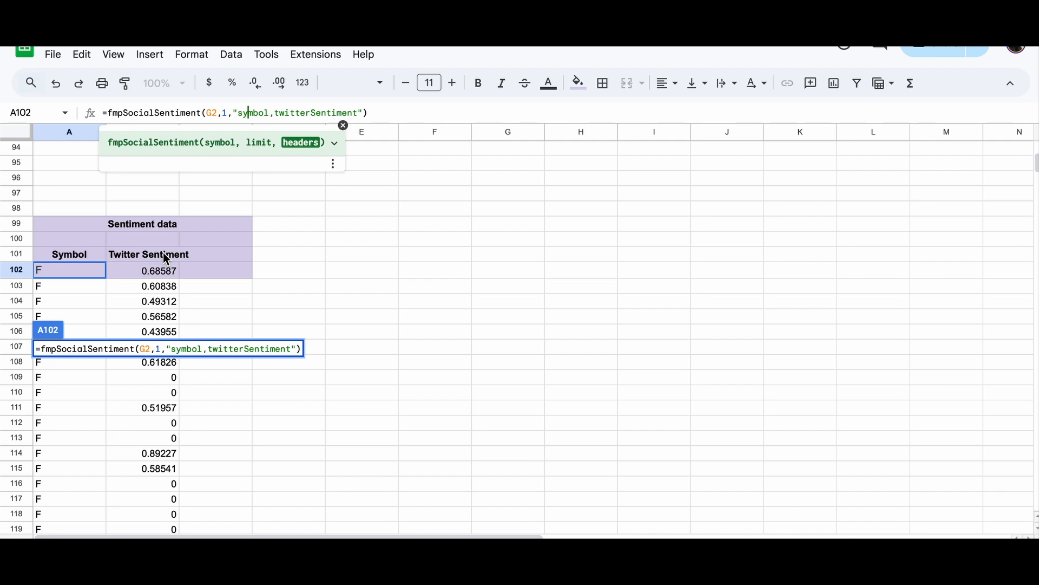
key(Return)
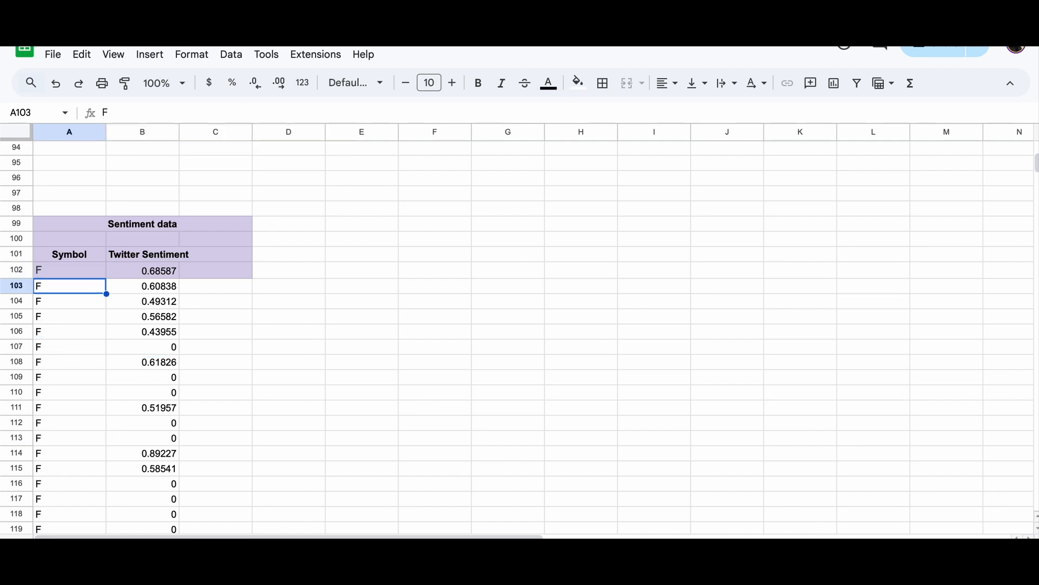
Compare the formula cell A102 with the Twitter Sentiment value it fills into B102.
click(69, 270)
click(143, 270)
click(69, 270)
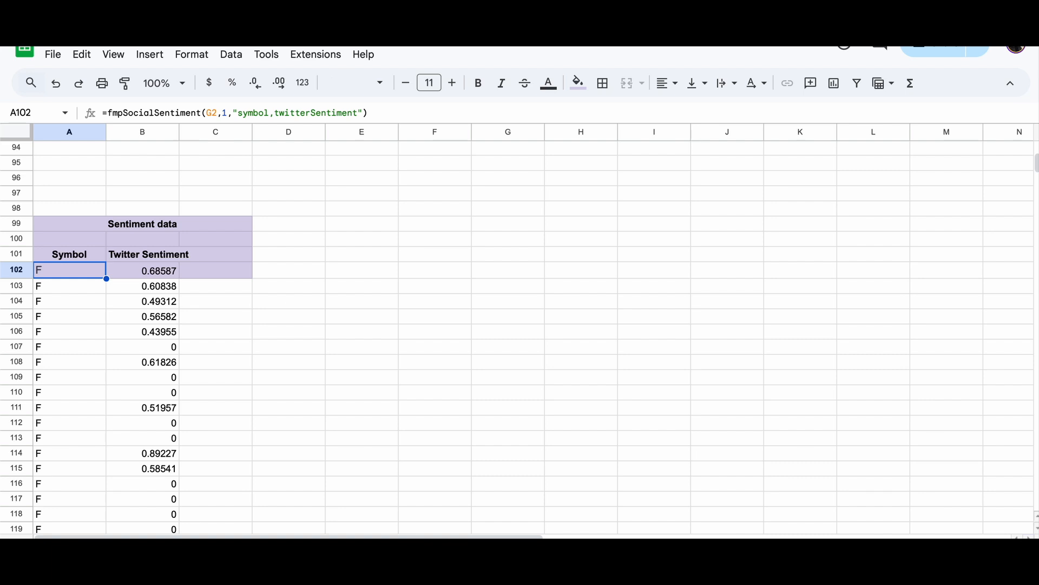
click(142, 270)
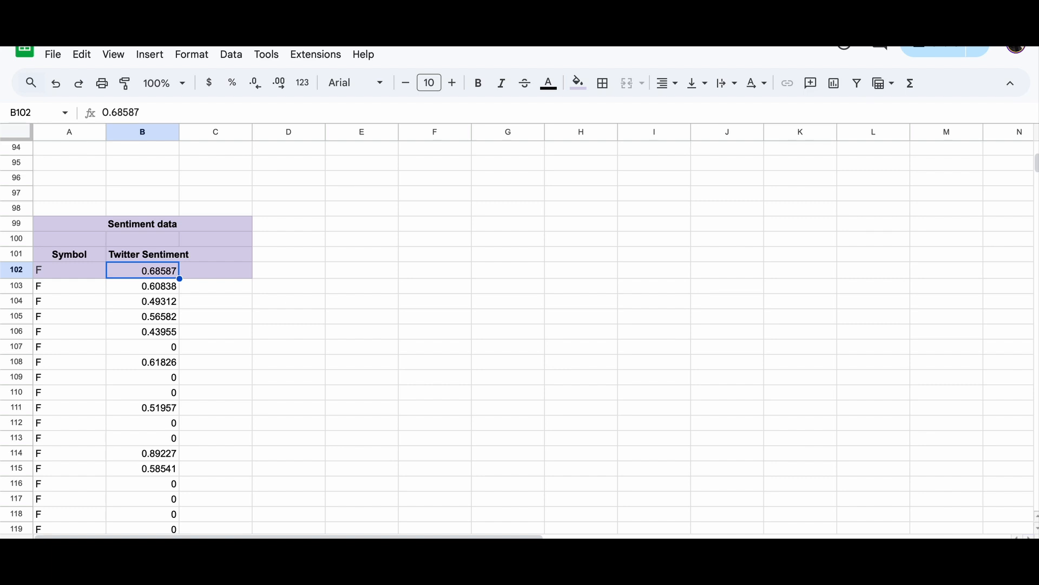
click(241, 257)
Return to the signal cells beside the EMA chart and review the Buy? formula in W7 again, leaving it unedited.
scroll(261, 271, up, 20)
scroll(261, 271, right, 3)
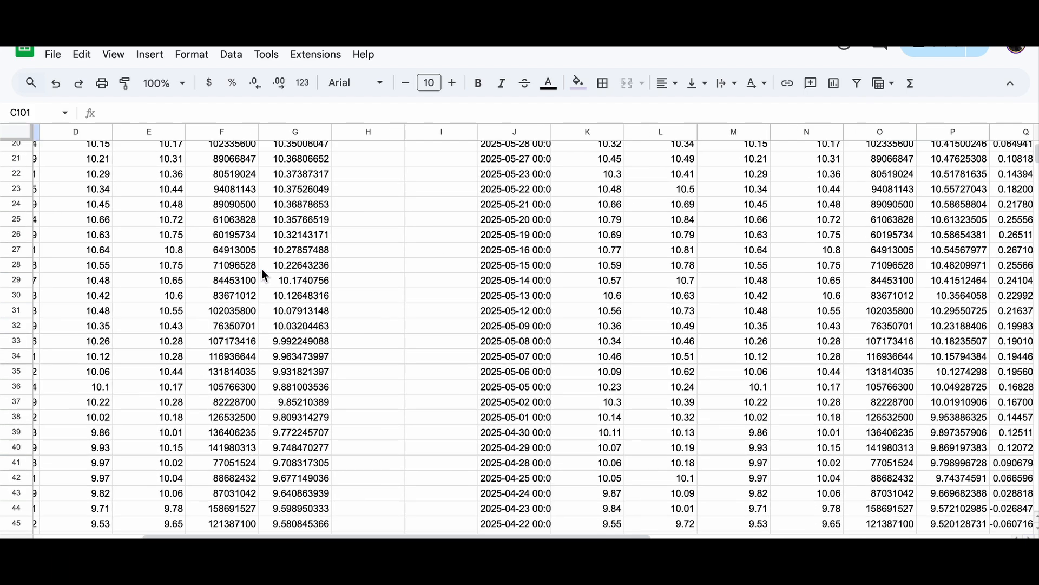
scroll(262, 268, up, 6)
scroll(262, 269, right, 8)
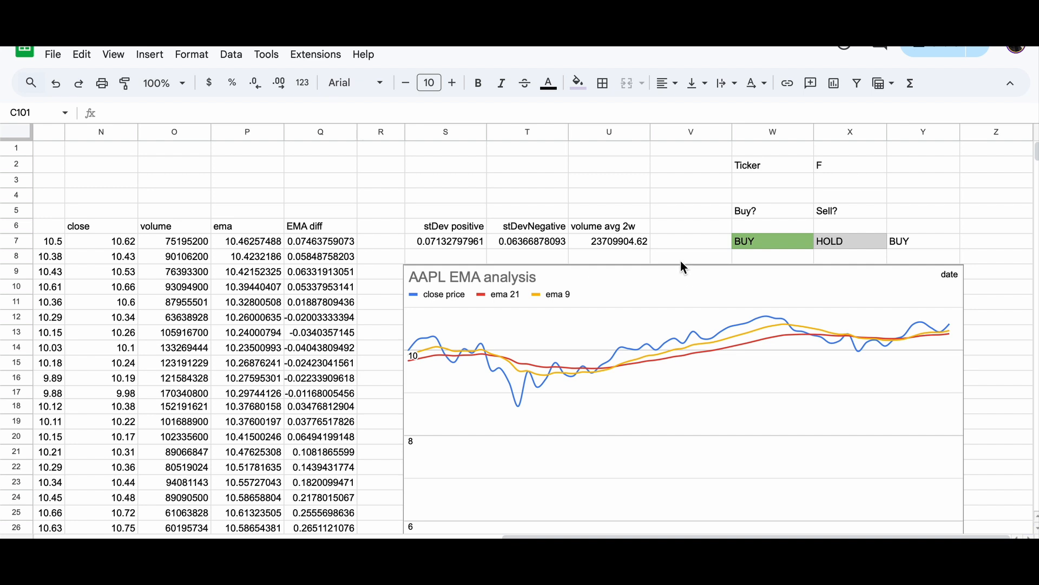
click(632, 239)
click(758, 238)
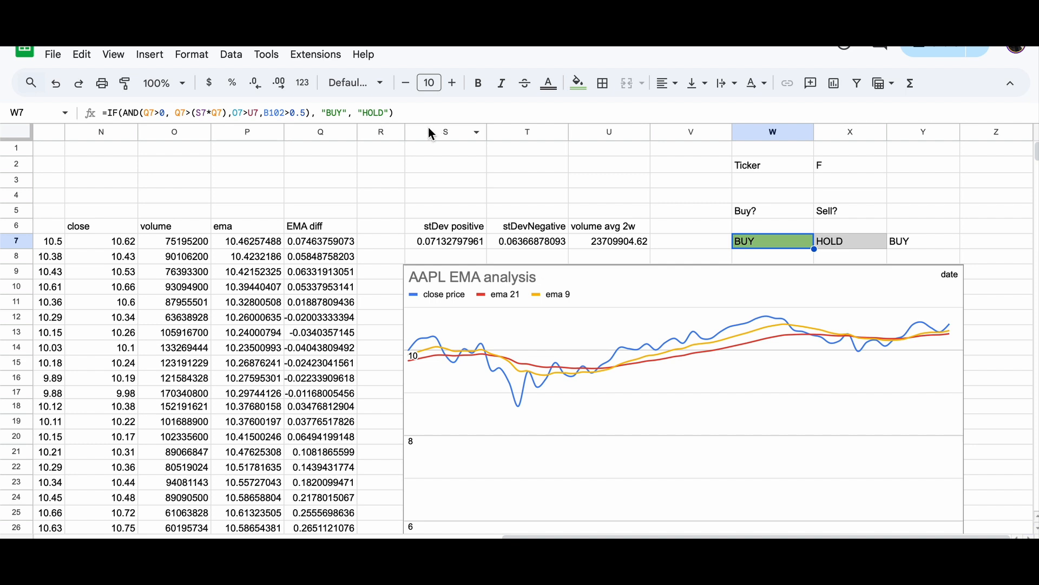
key(Return)
key(Return)
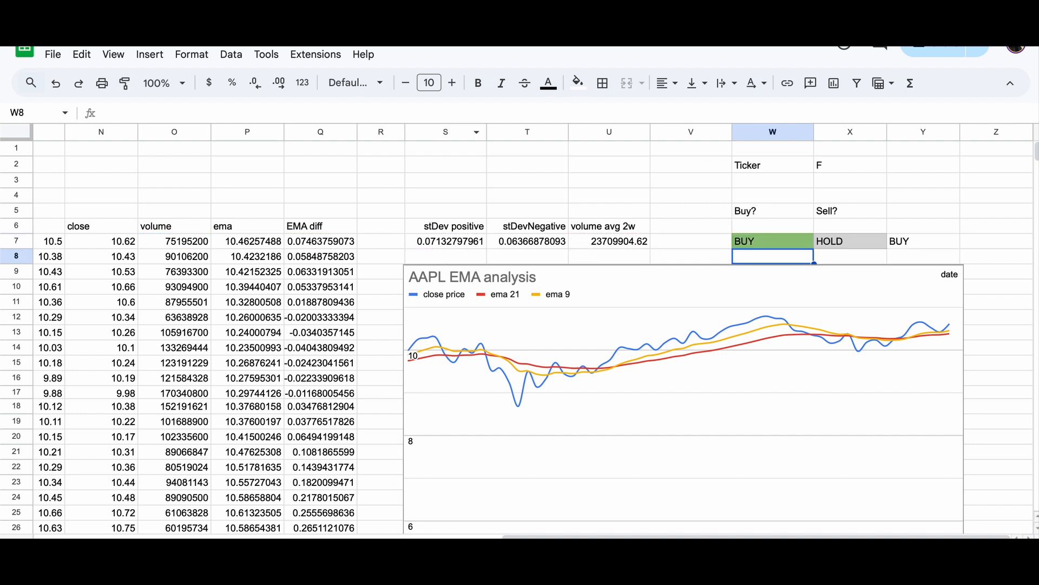
Open the Sell? formula in X7, trace its conditions on Q7, T7, O7, U7 and B102 and its SELL/HOLD results, and close it unedited.
key(Up)
key(Right)
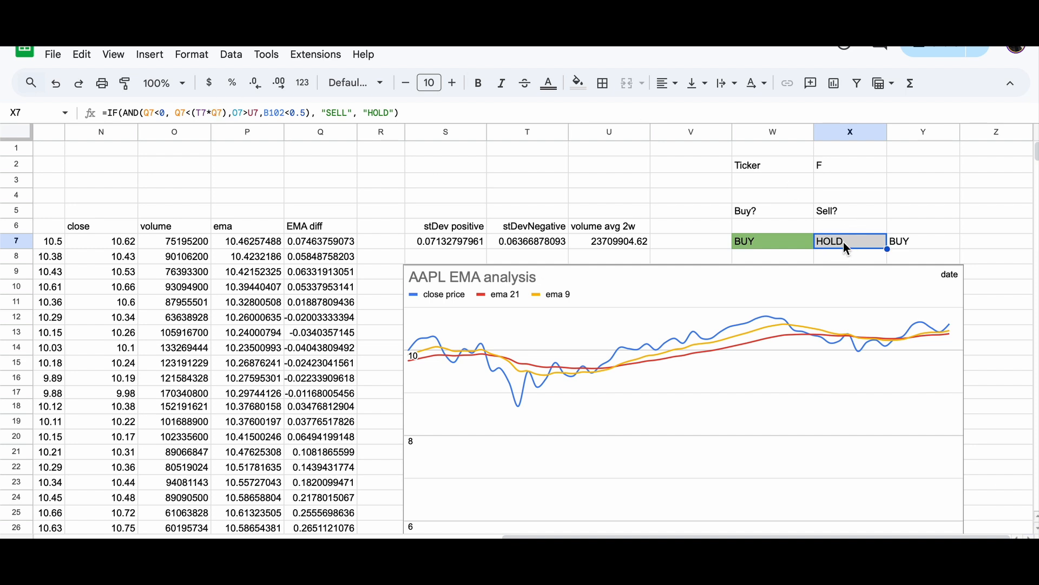
double_click(836, 245)
click(871, 251)
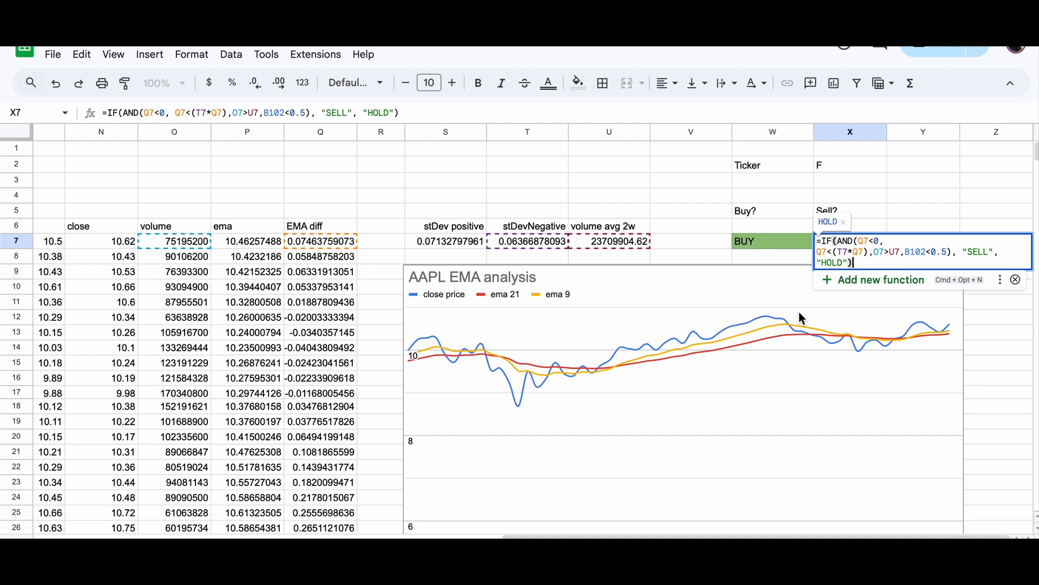
click(209, 114)
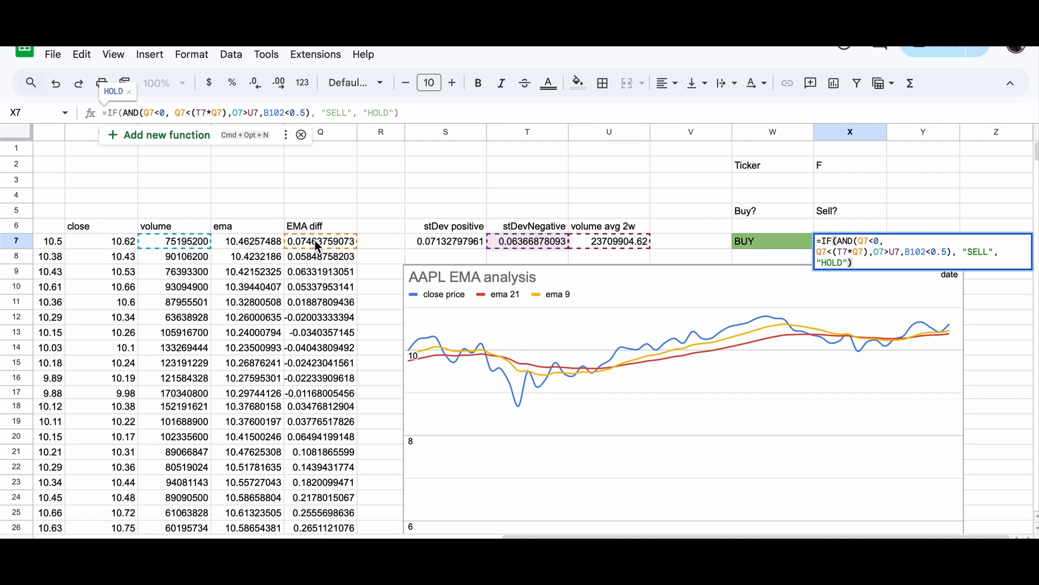
click(248, 113)
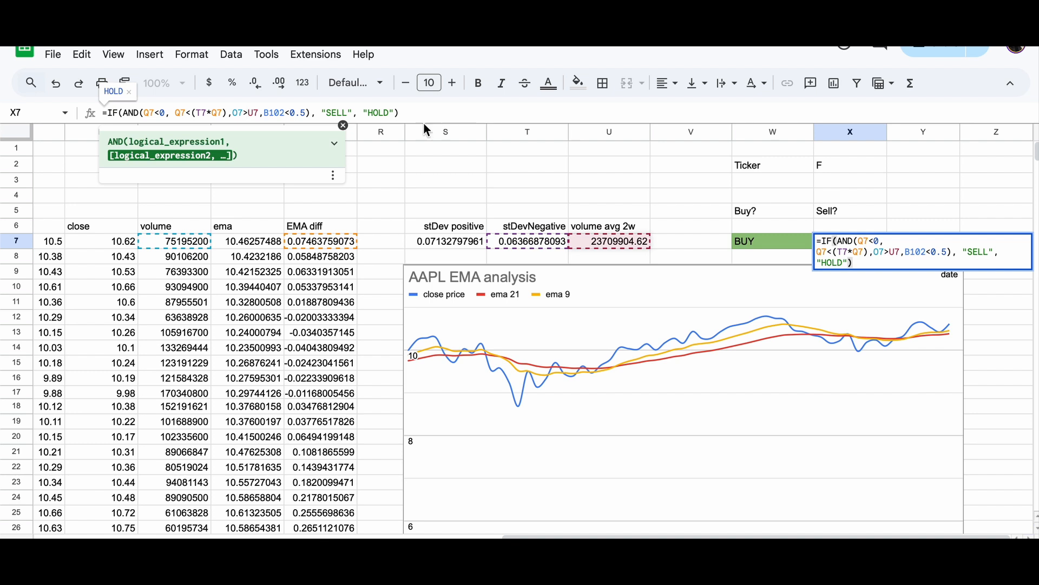
click(294, 114)
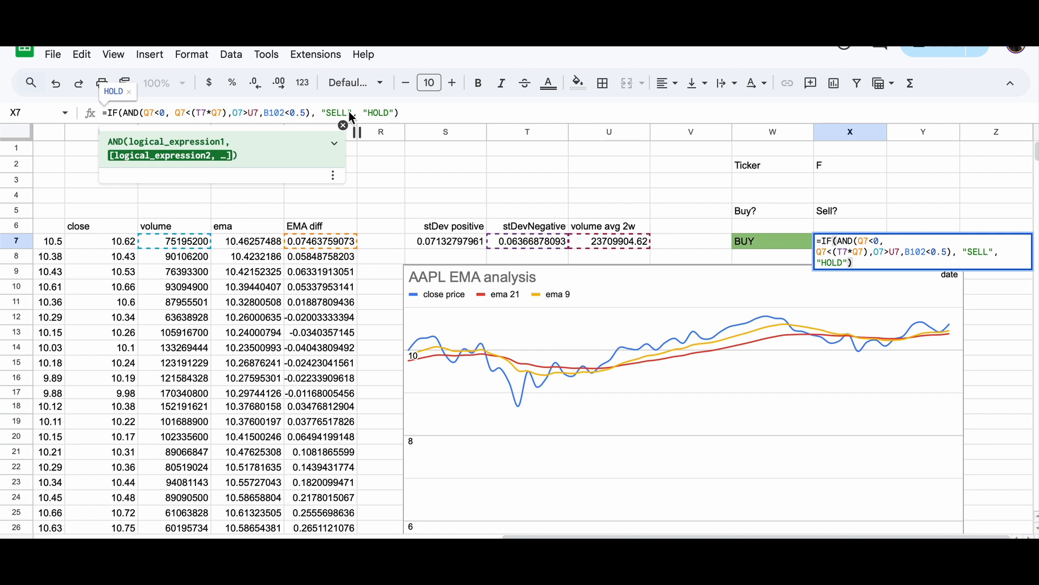
click(332, 113)
click(376, 114)
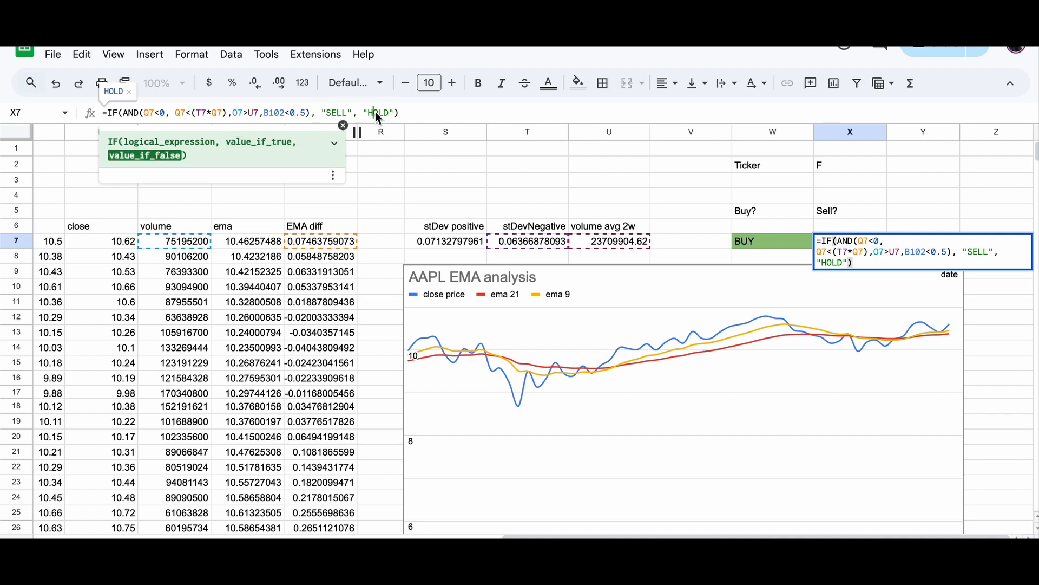
key(Return)
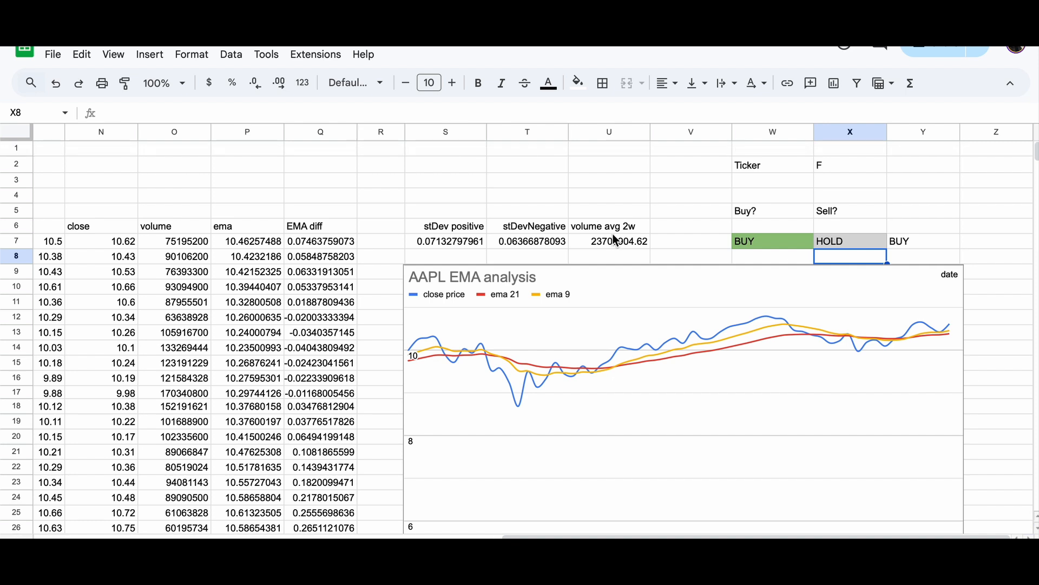
Clear the combined BUY/SELL/HOLD formula from Y7.
click(904, 246)
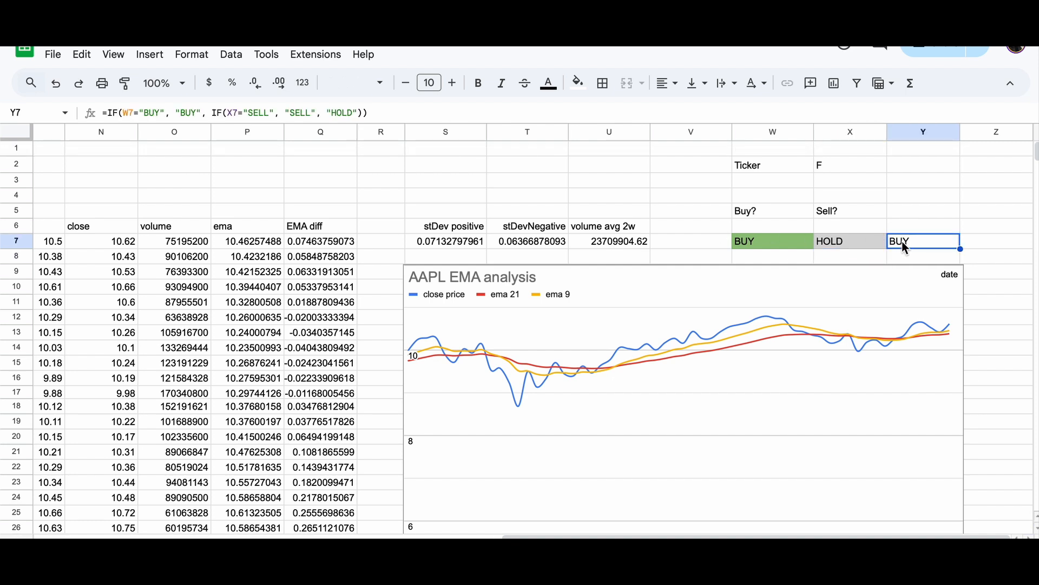
key(Delete)
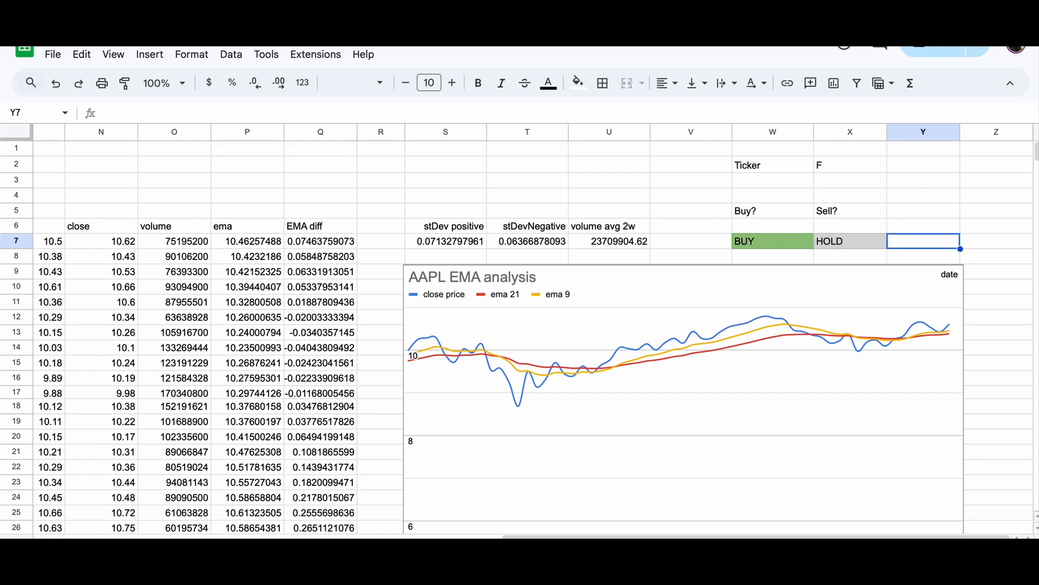
Review the Buy? formula in W7 against the Sell? formula in X7 without editing either one.
key(Left)
key(Left)
key(Left)
key(Right)
key(Right)
key(Right)
key(Left)
key(Left)
key(Left)
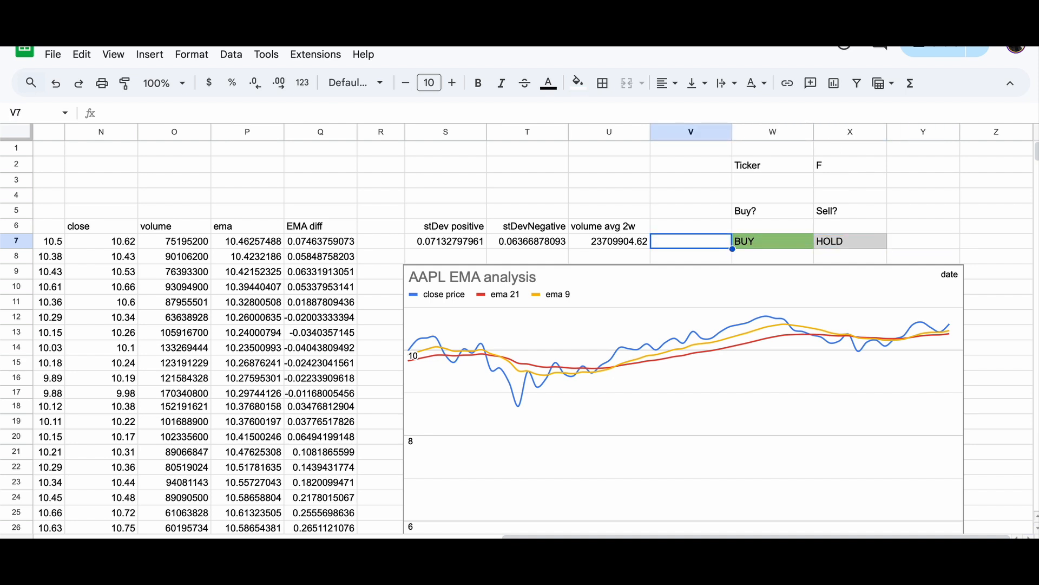
key(Right)
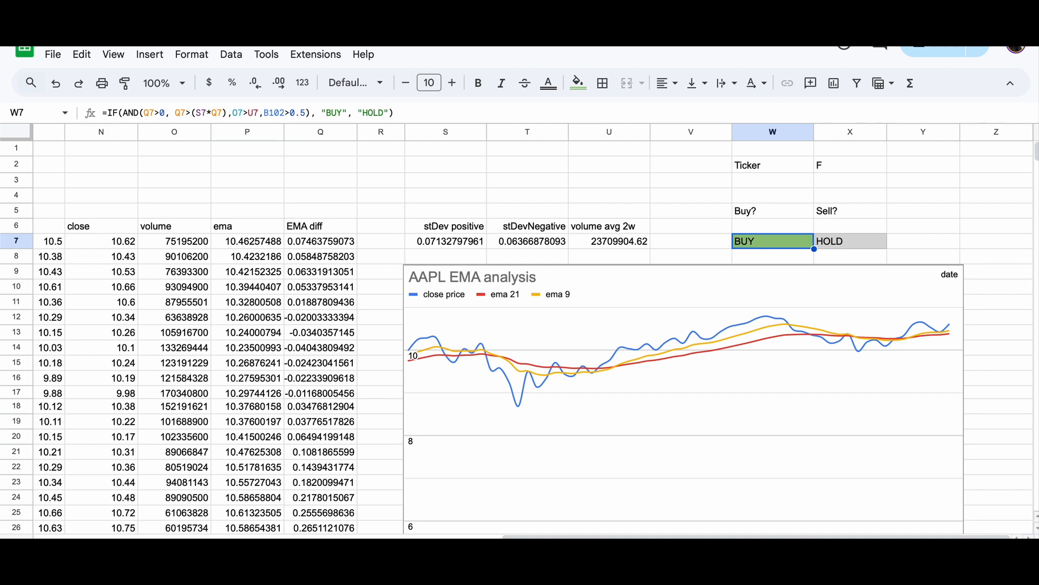
key(Right)
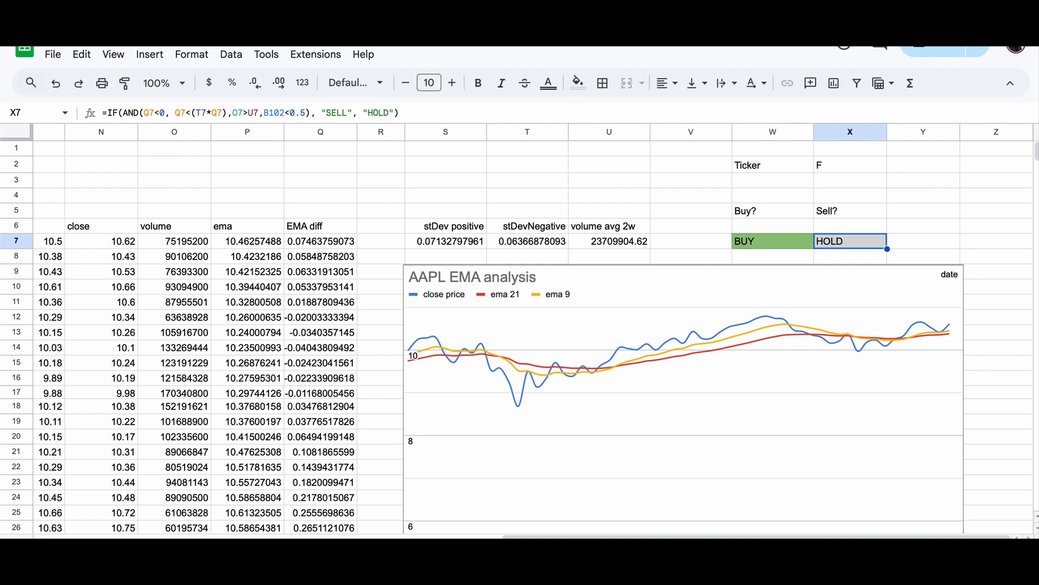
key(Left)
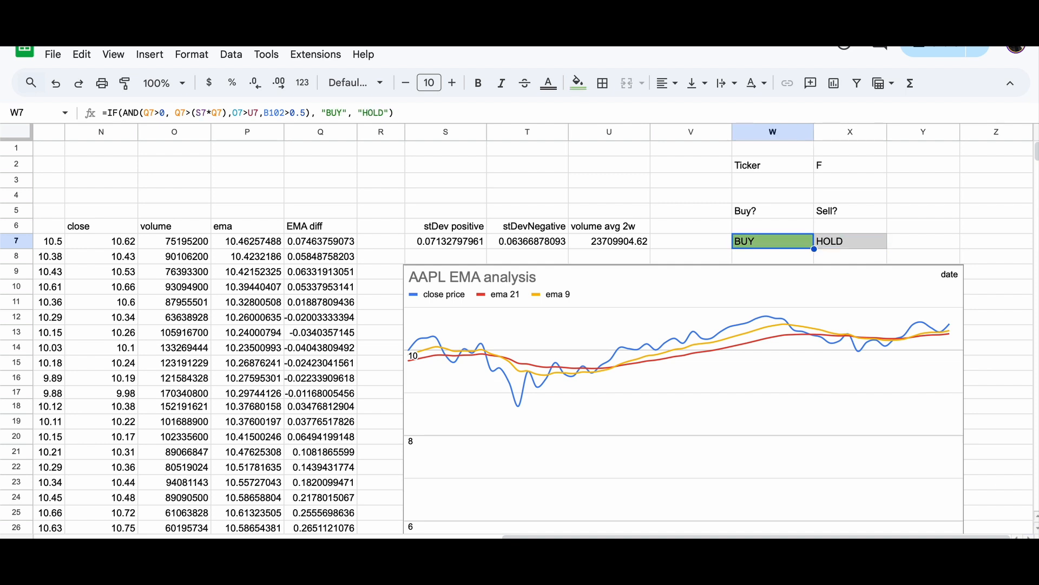
key(Right)
key(Left)
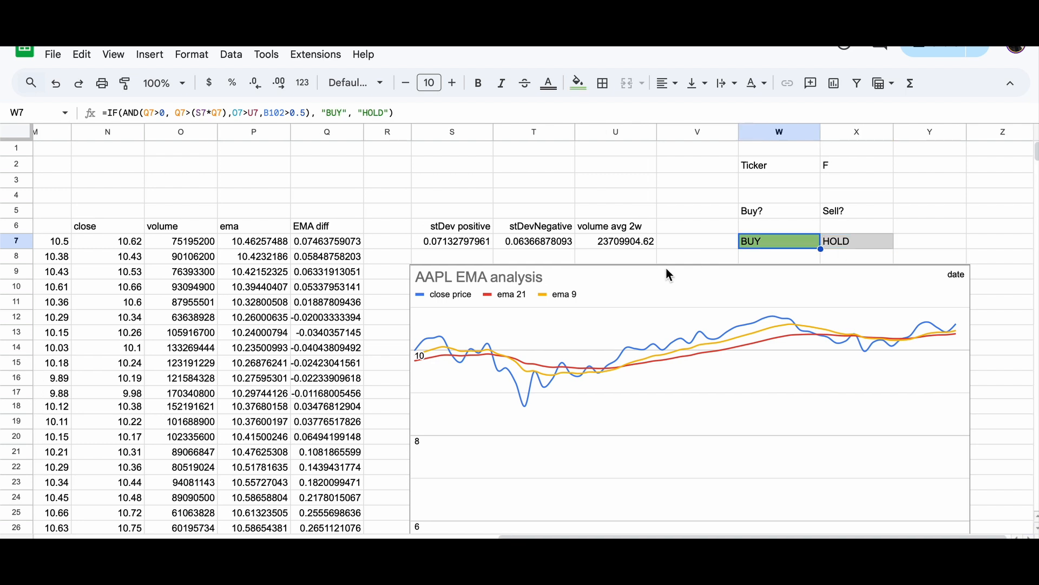
Inspect the =X2 reference in the ticker cell G2 and leave it as it is.
scroll(608, 262, left, 10)
click(494, 167)
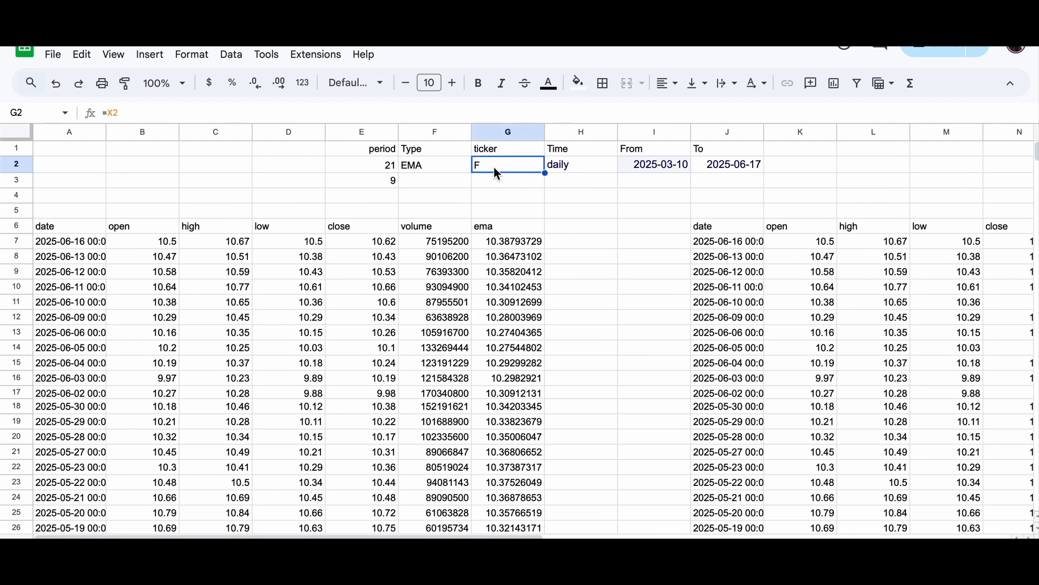
text(=X2)
key(Return)
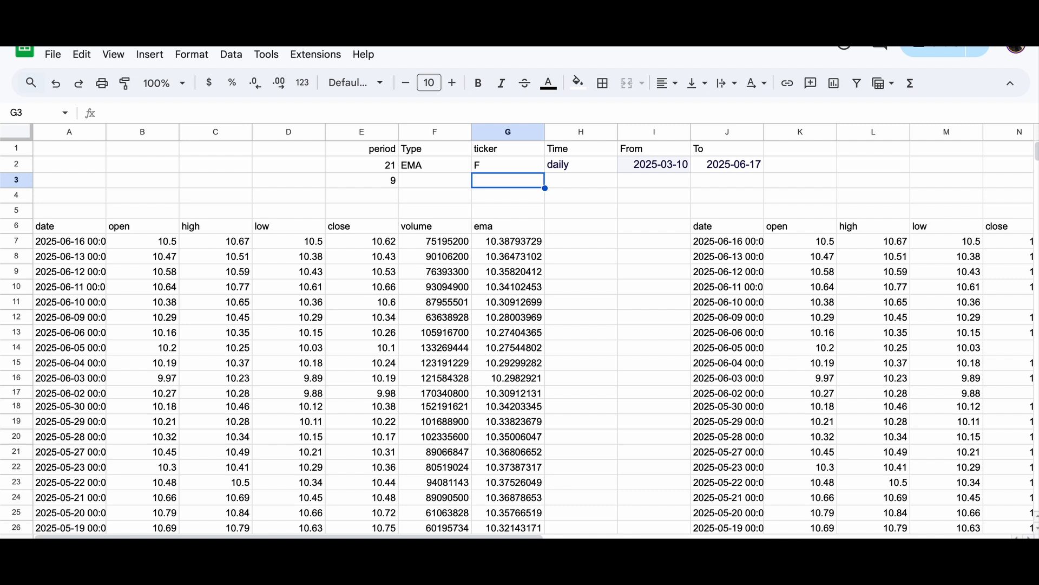
Set the stock ticker in B2 of the custom B/S indicator sheet to ADBE.
scroll(396, 443, right, 10)
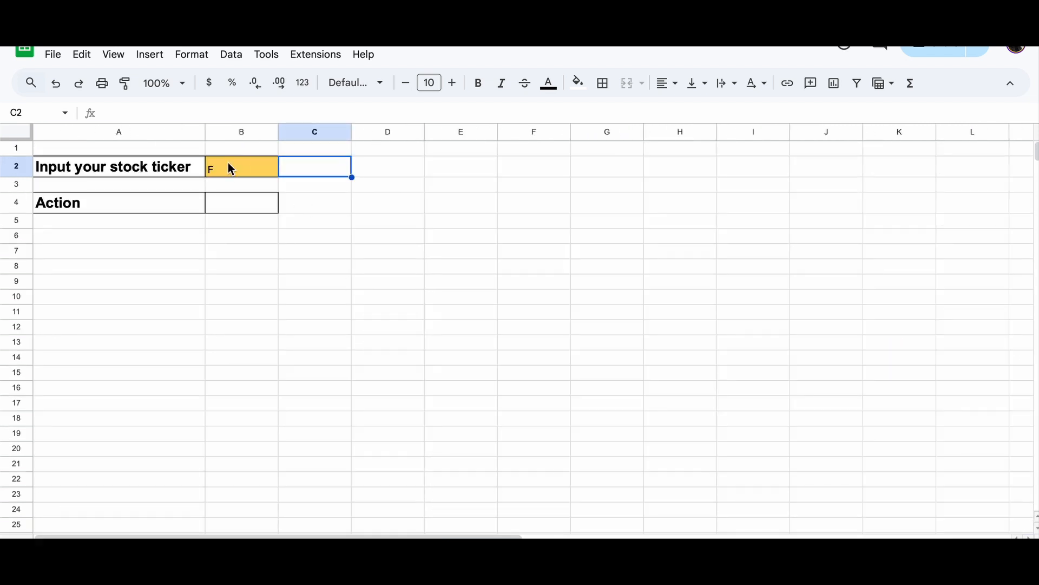
double_click(230, 169)
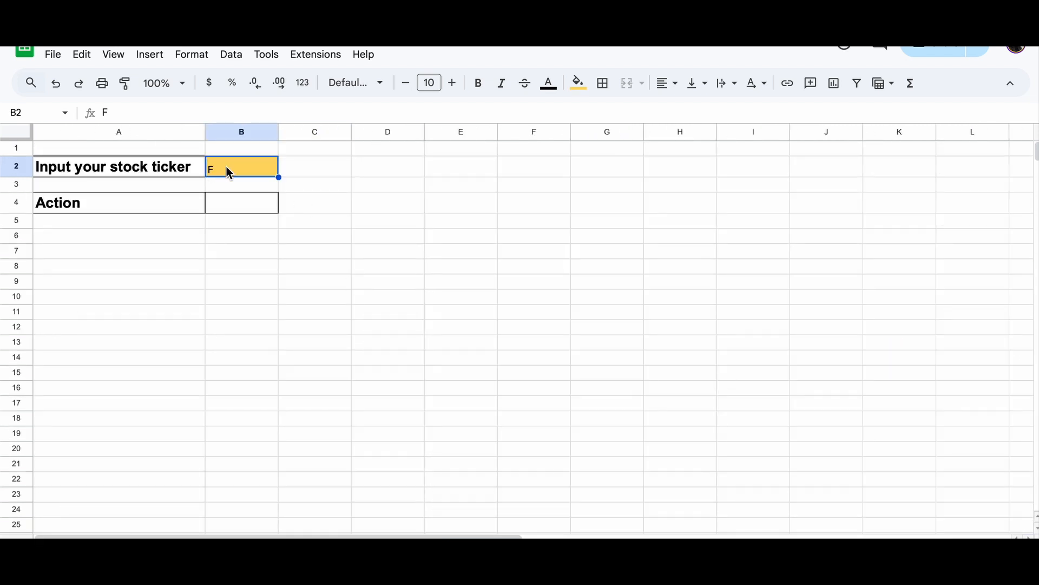
text(ADBE)
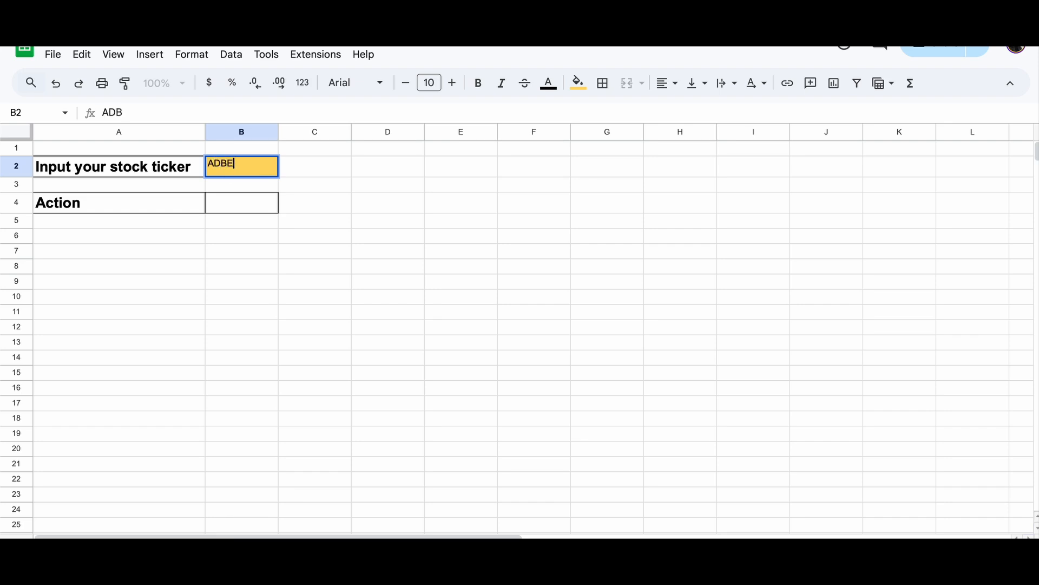
key(Return)
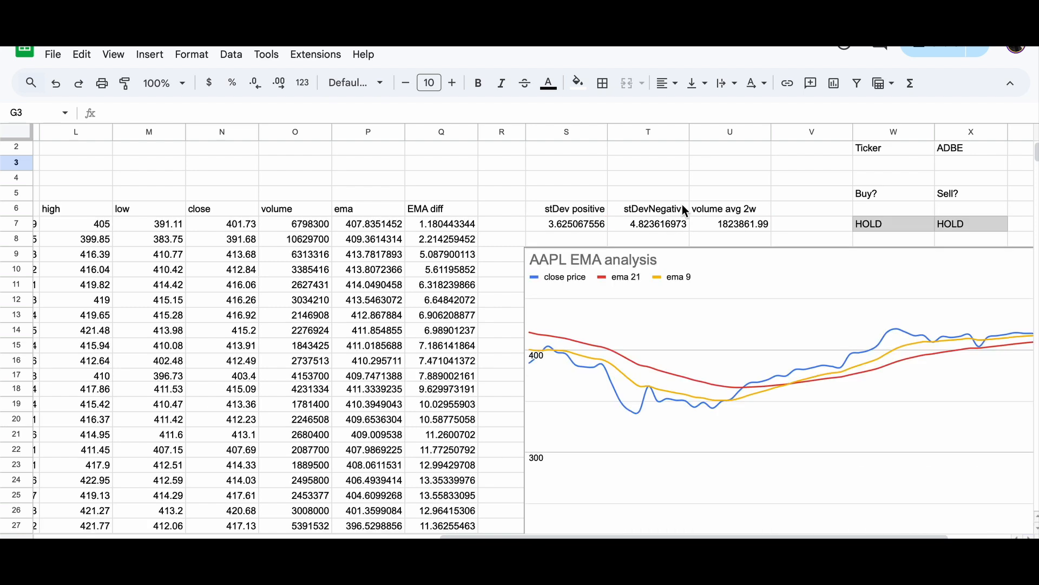
Return to the analysis sheet and trace the ticker from G2 to X2 and its reference to B2 of the custom B/S indicator sheet.
scroll(683, 204, right, 3)
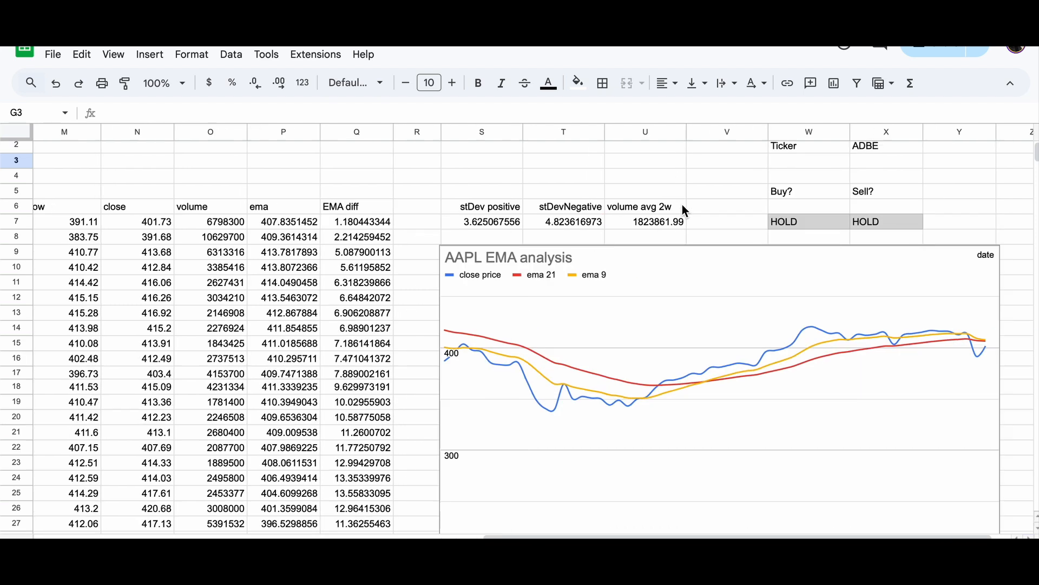
scroll(730, 219, left, 10)
scroll(731, 219, up, 1)
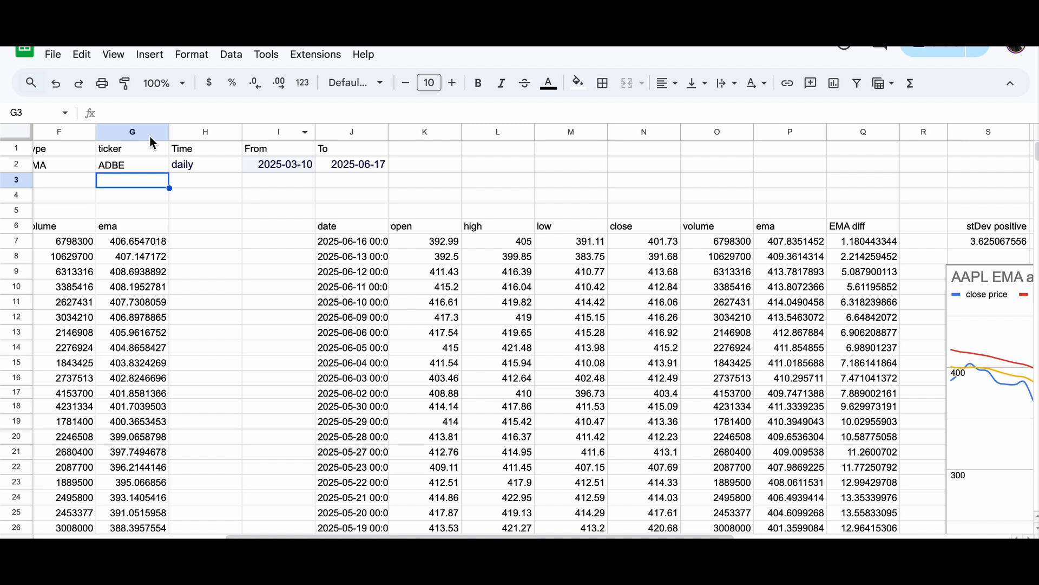
click(126, 167)
scroll(124, 162, right, 10)
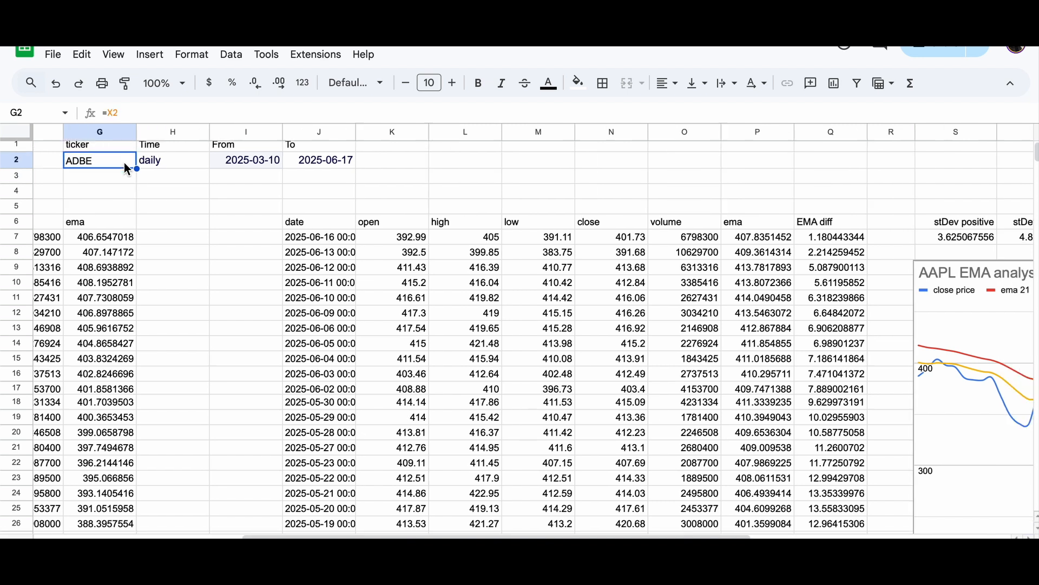
click(839, 169)
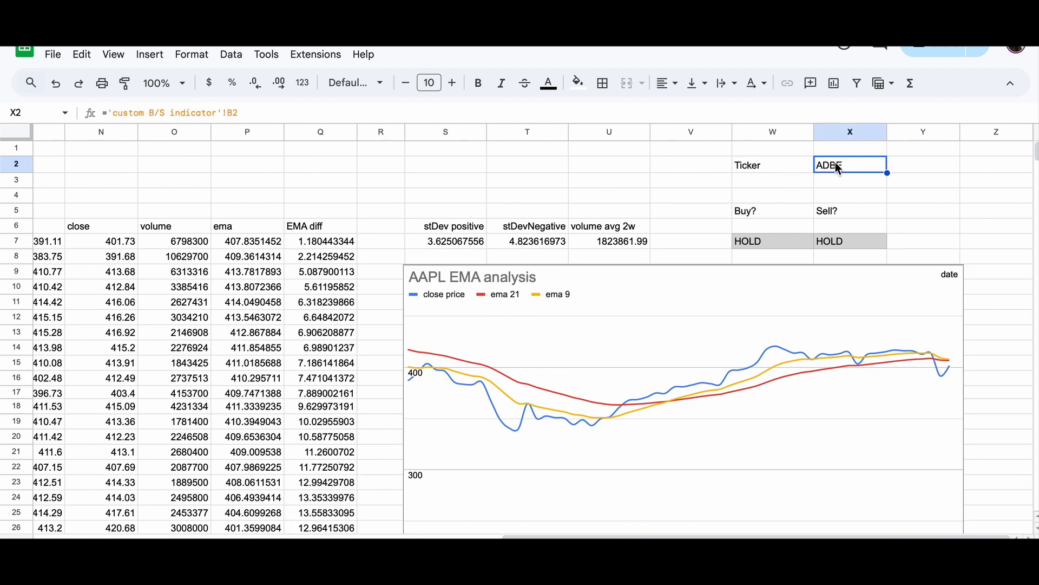
Replace the linked ticker formula in X2 with MSFT and check the chart and the signal in X7.
double_click(850, 170)
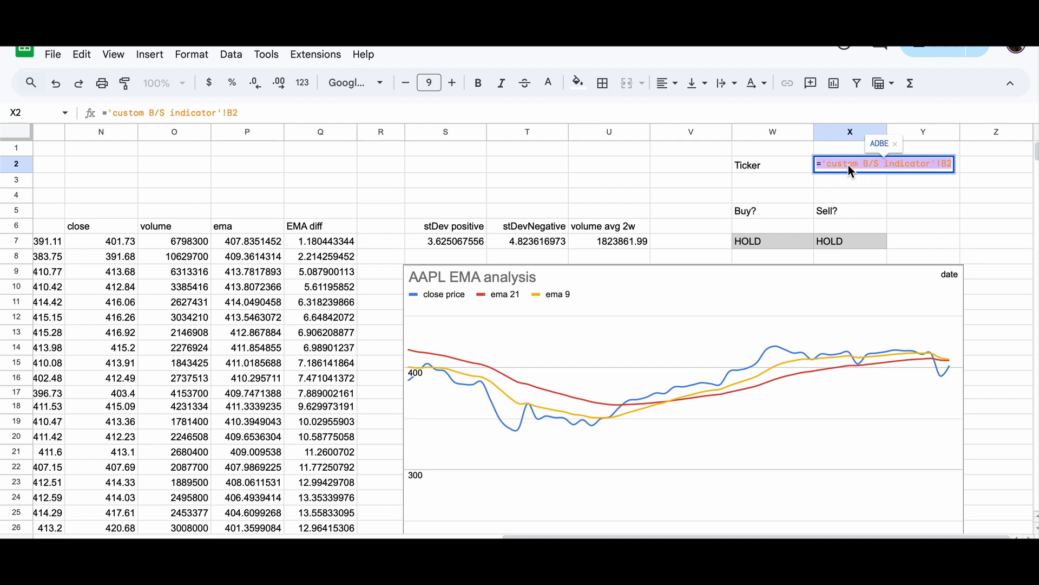
text(MSFT)
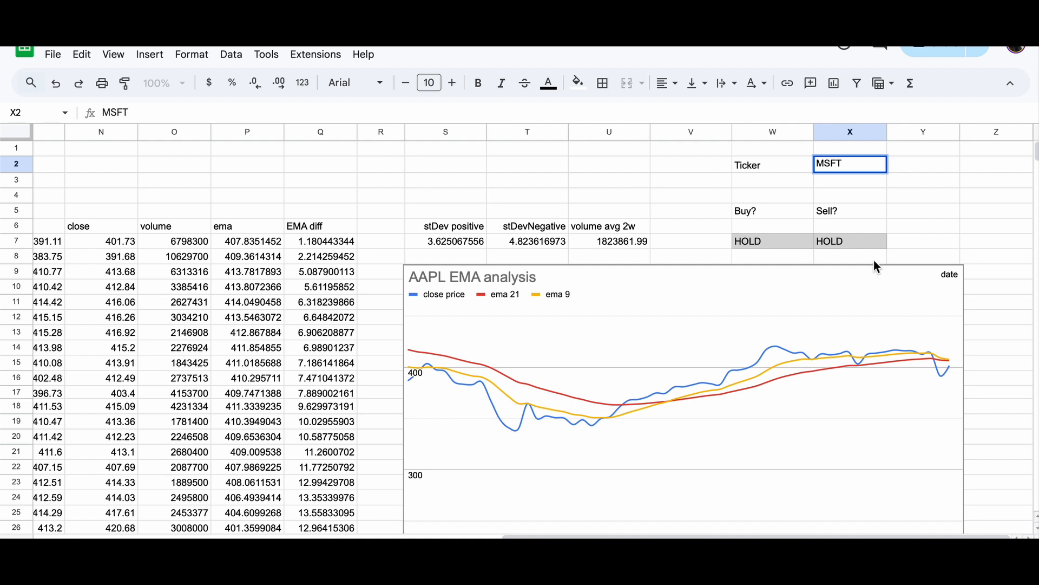
key(Return)
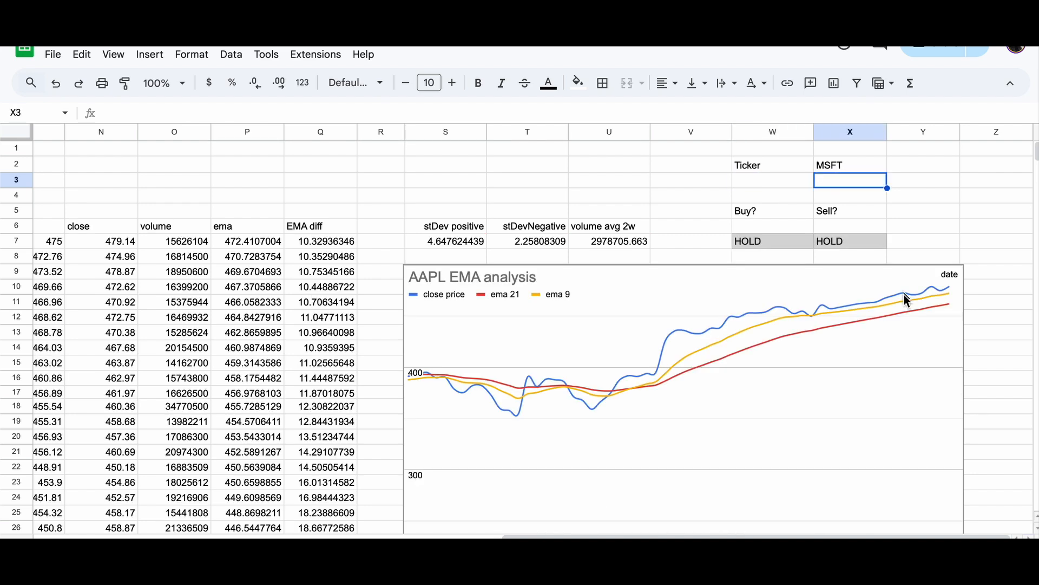
click(819, 243)
Set the ticker in X2 to QFIN and let the EMA data and signals reload.
double_click(837, 169)
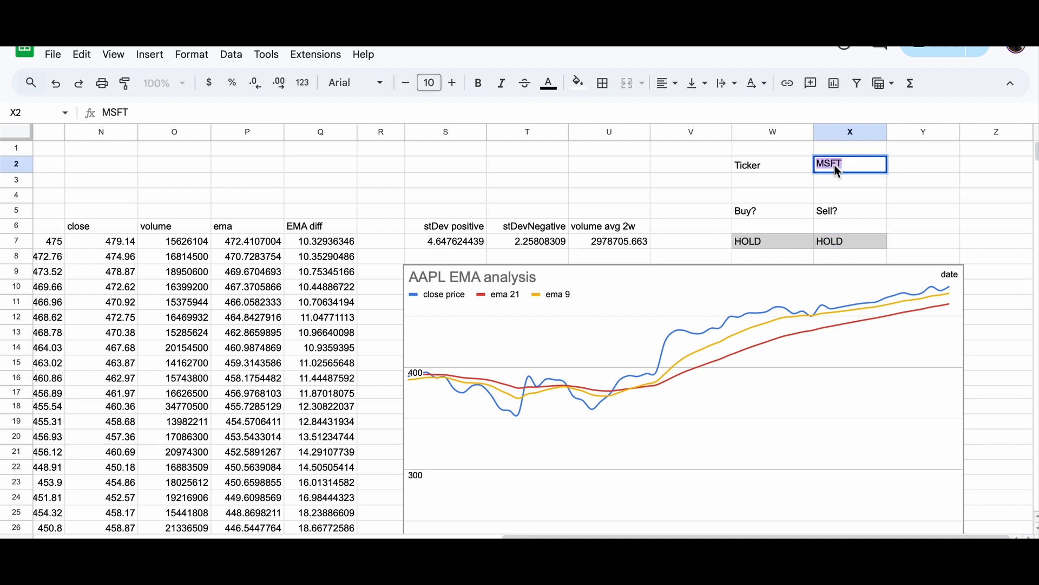
text(QFIN)
key(Return)
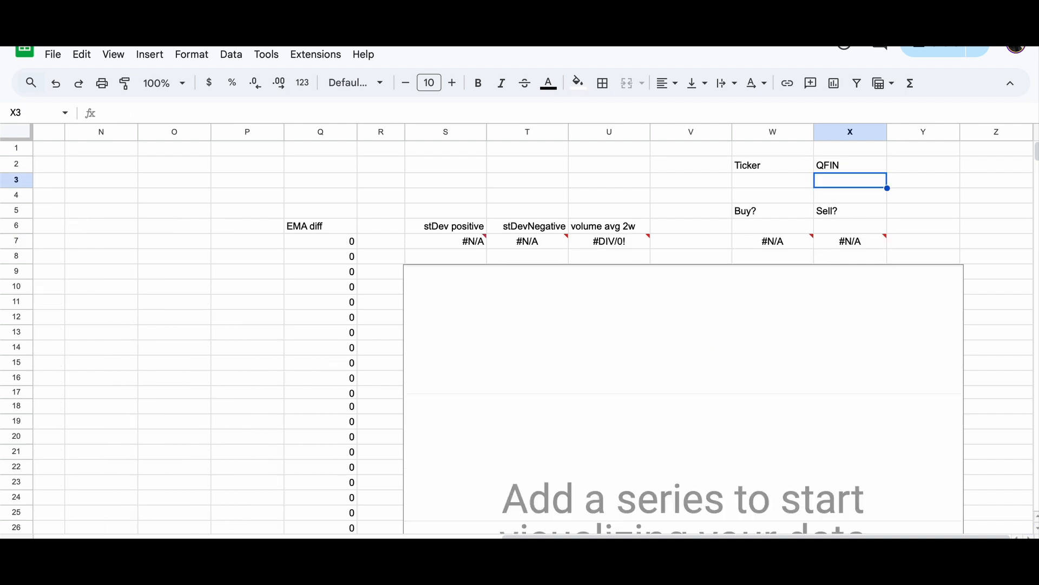
click(900, 167)
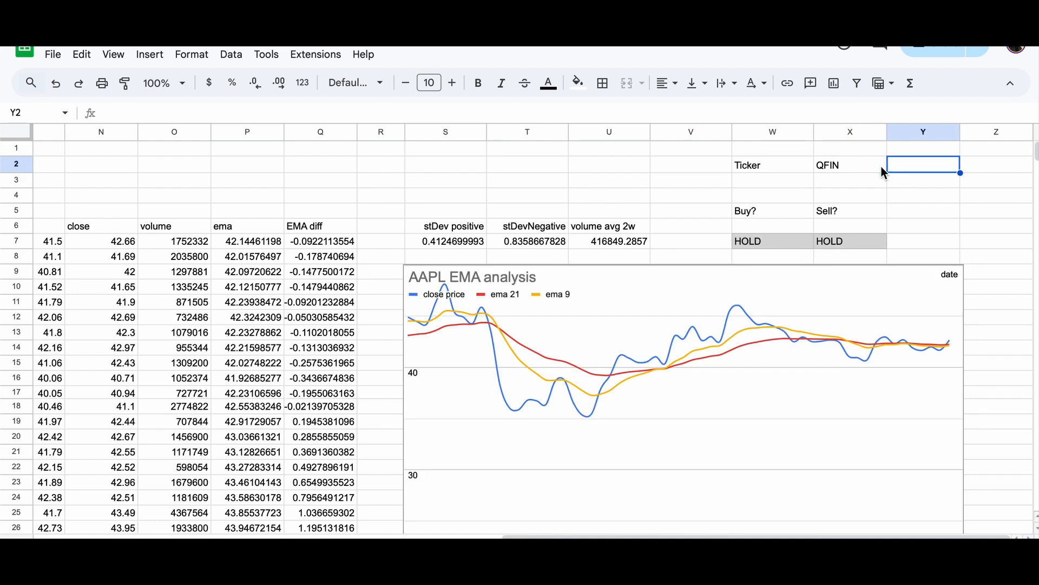
Set the ticker in X2 to AAPL and view its EMA chart and signals.
click(835, 161)
double_click(834, 163)
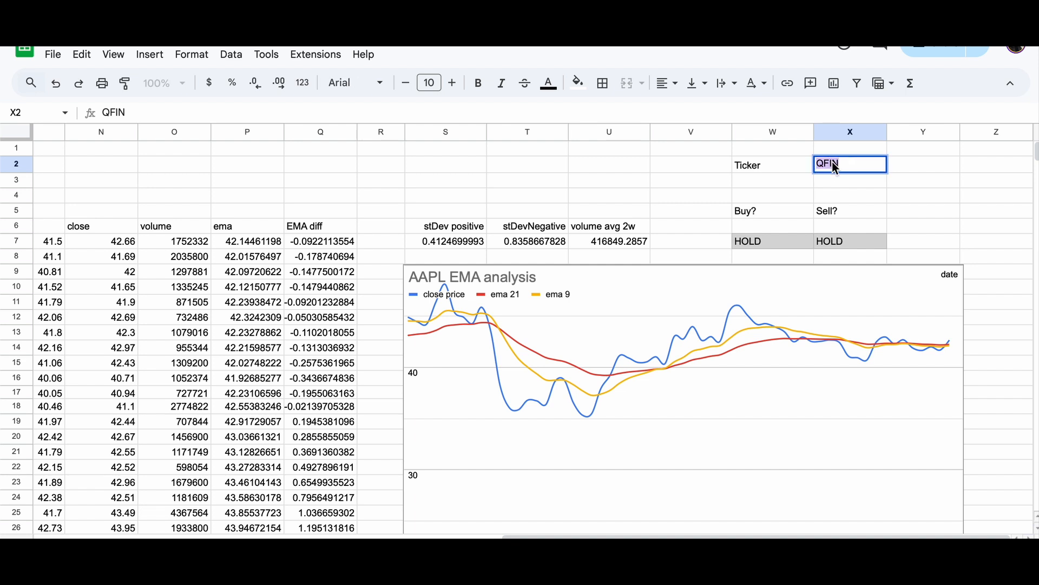
text(AAPL)
key(Return)
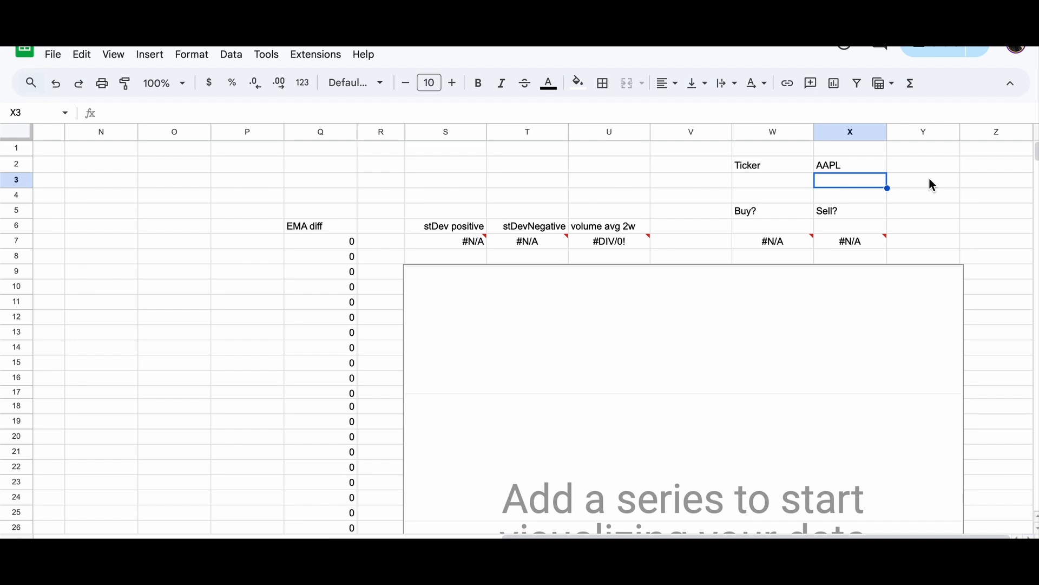
scroll(928, 184, down, 1)
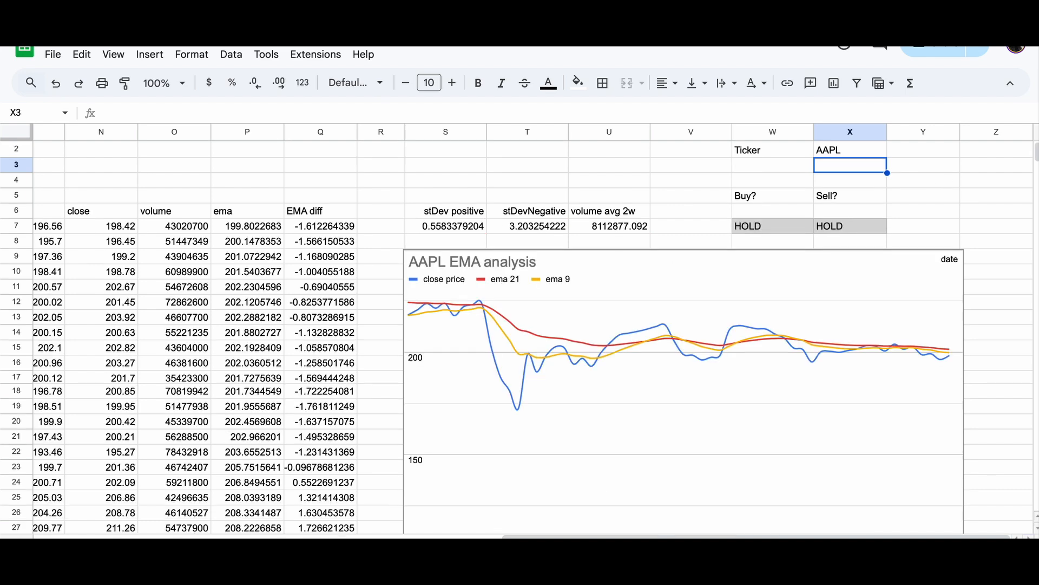
Set the ticker in X2 to JBLU and check its Buy? and Sell? signals.
click(850, 150)
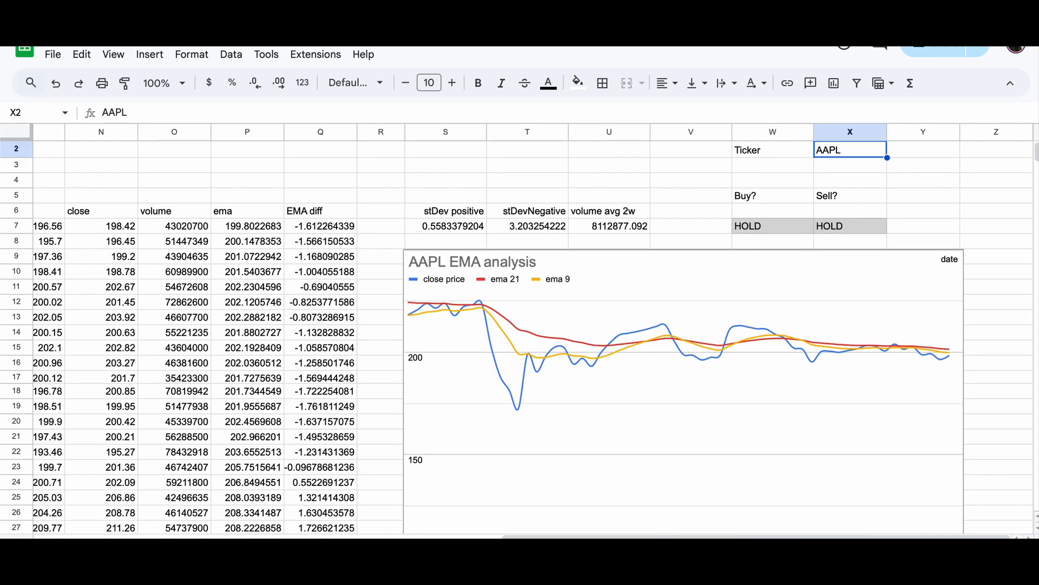
text(JBLU)
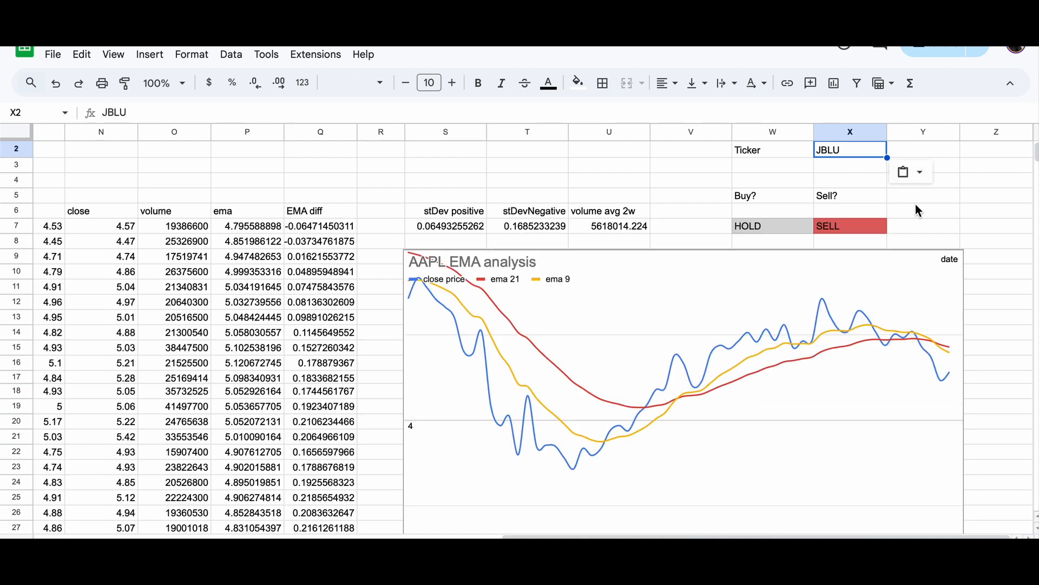
click(883, 215)
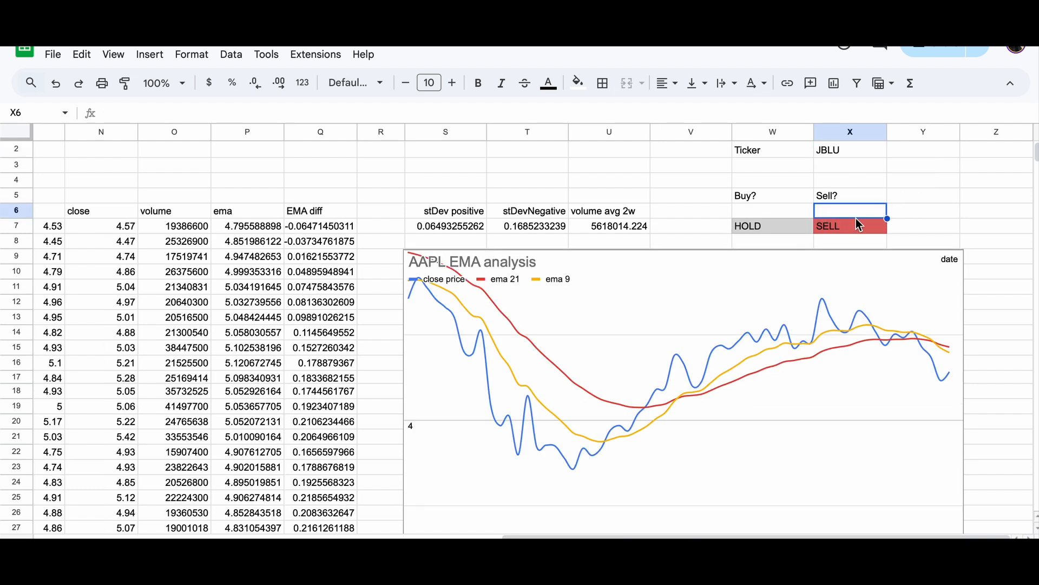
Compare the Buy? and Sell? signals in W7 and X7 for JBLU, and relate the Sell? formula to the EMA lines in the chart.
click(775, 190)
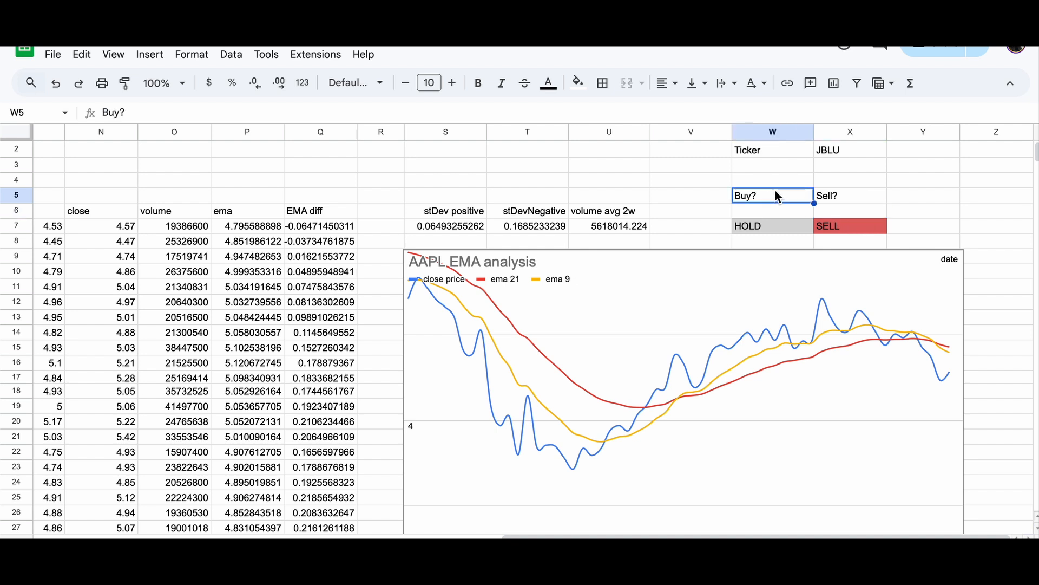
key(Down)
key(Down)
key(Down)
key(Up)
key(Up)
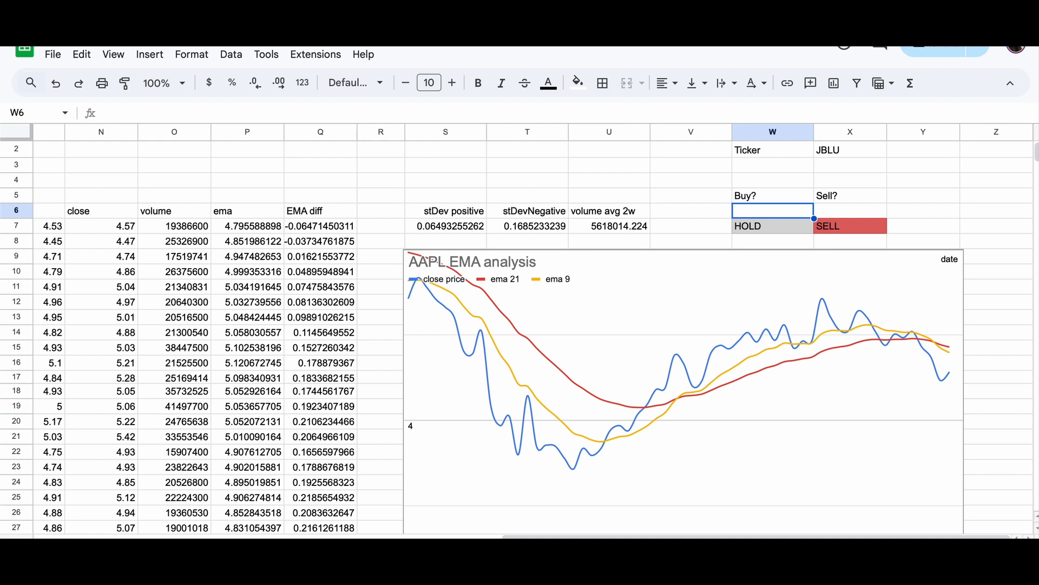
key(Up)
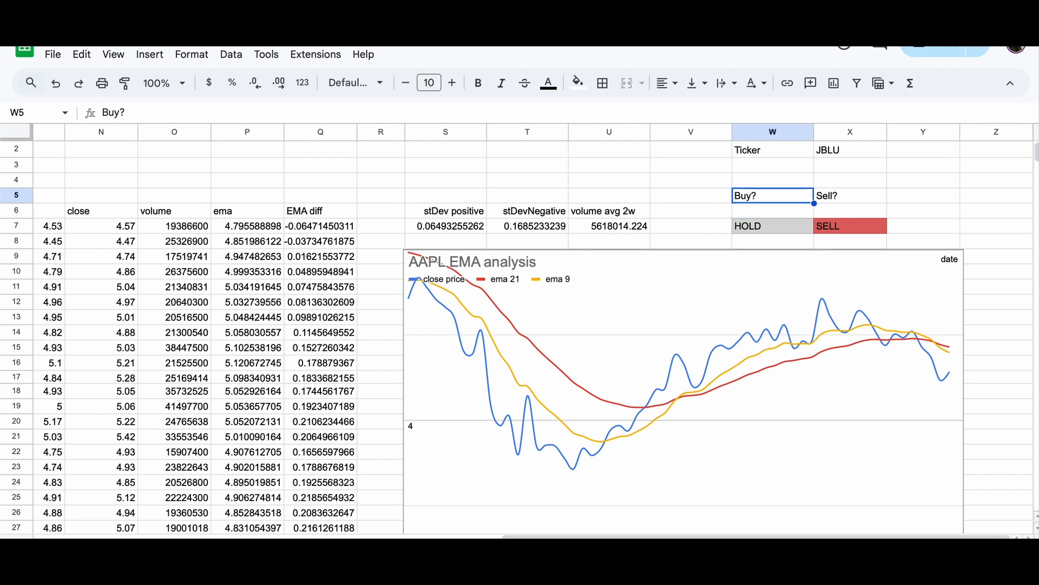
key(Right)
key(Down)
key(Down)
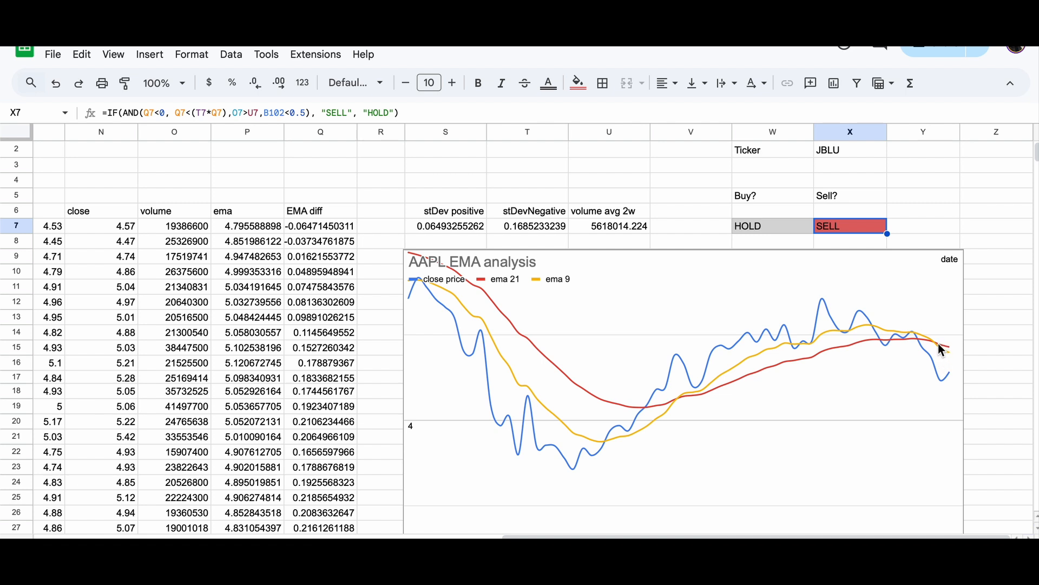
Check the Twitter Sentiment data in rows 99 to 102 that the Sell? formula refers to, and return to the signals.
scroll(771, 290, left, 15)
scroll(771, 291, down, 2)
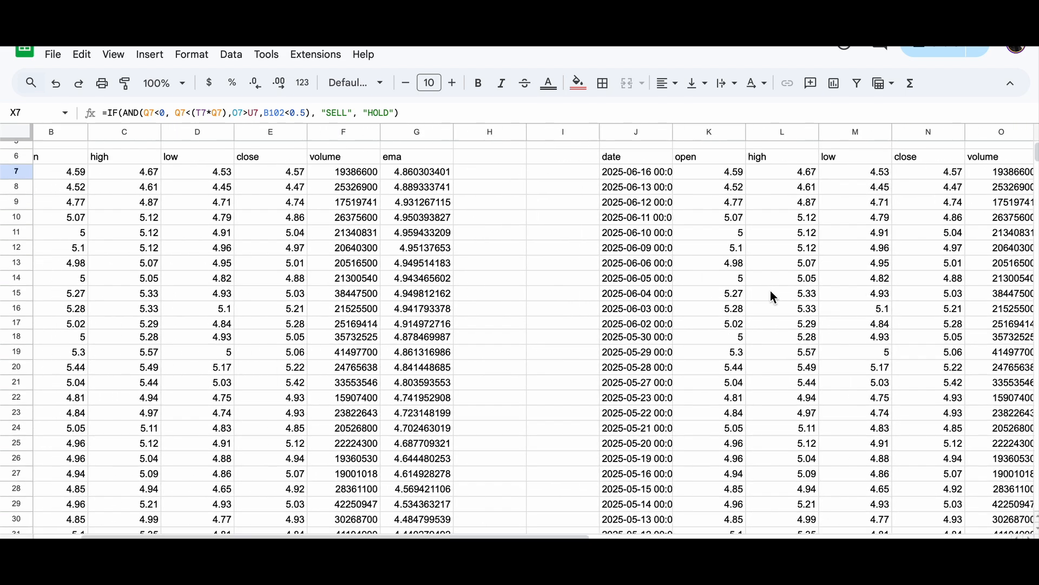
scroll(772, 294, down, 20)
scroll(772, 294, left, 2)
scroll(772, 294, up, 4)
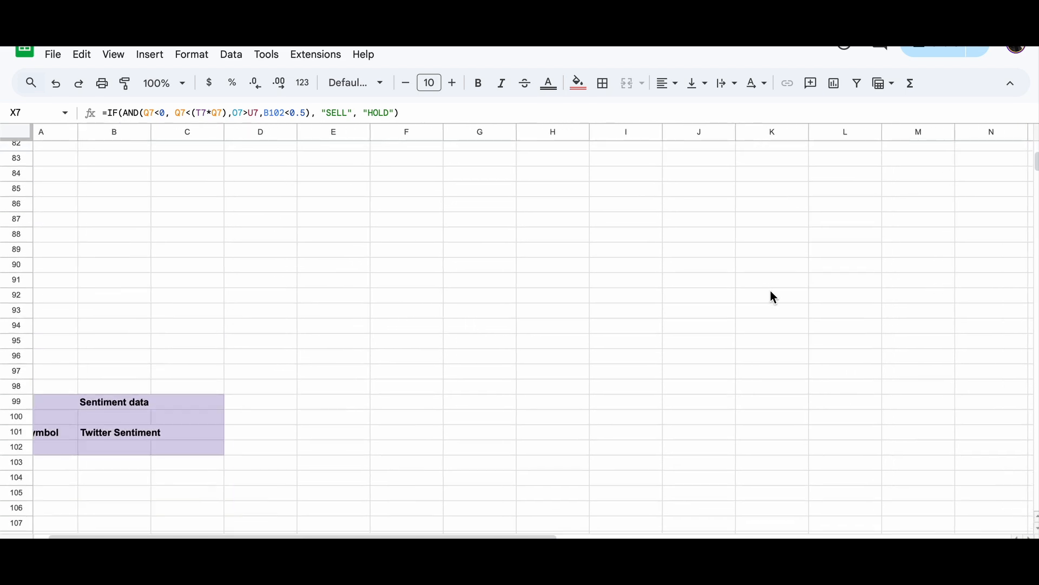
scroll(364, 323, up, 20)
scroll(365, 323, right, 12)
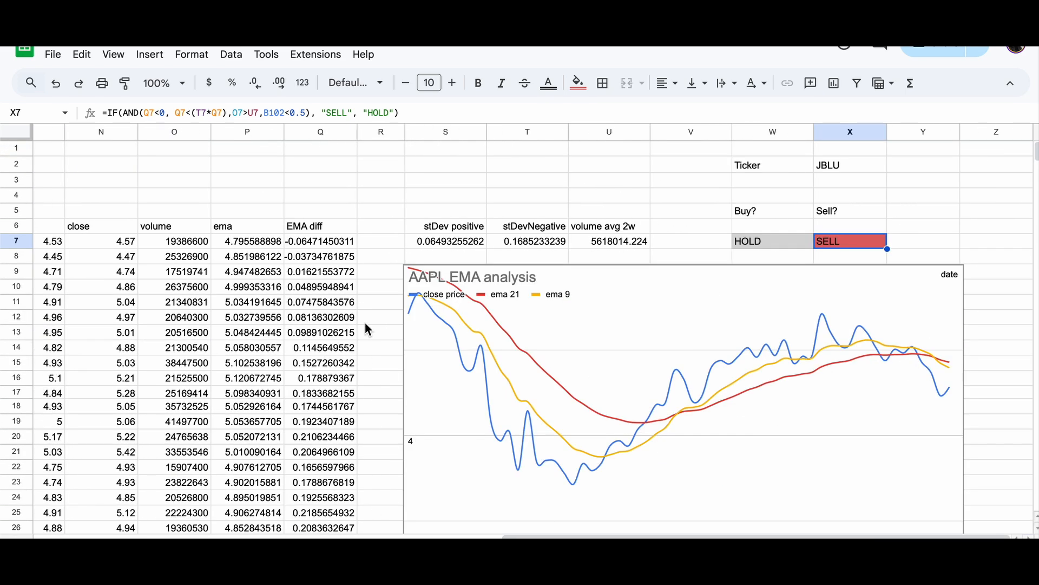
Review the Sell? signal in X7 and its formula for JBLU.
click(916, 245)
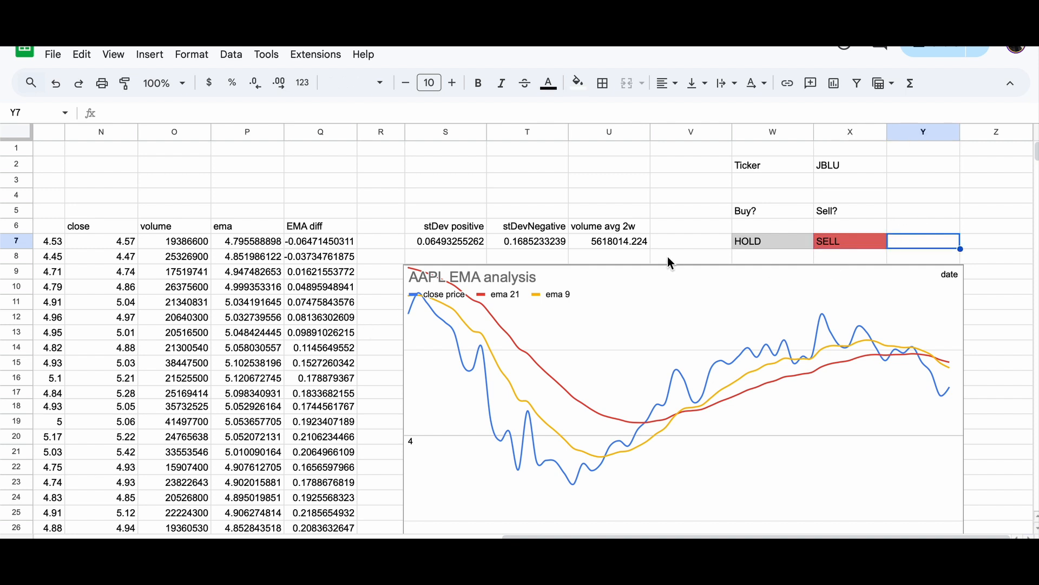
click(837, 245)
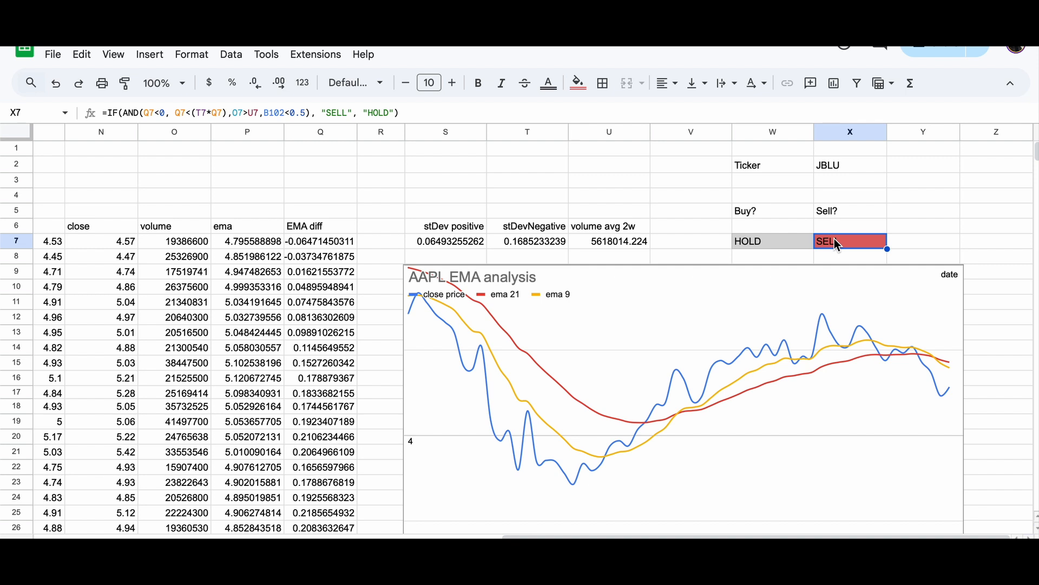
click(851, 228)
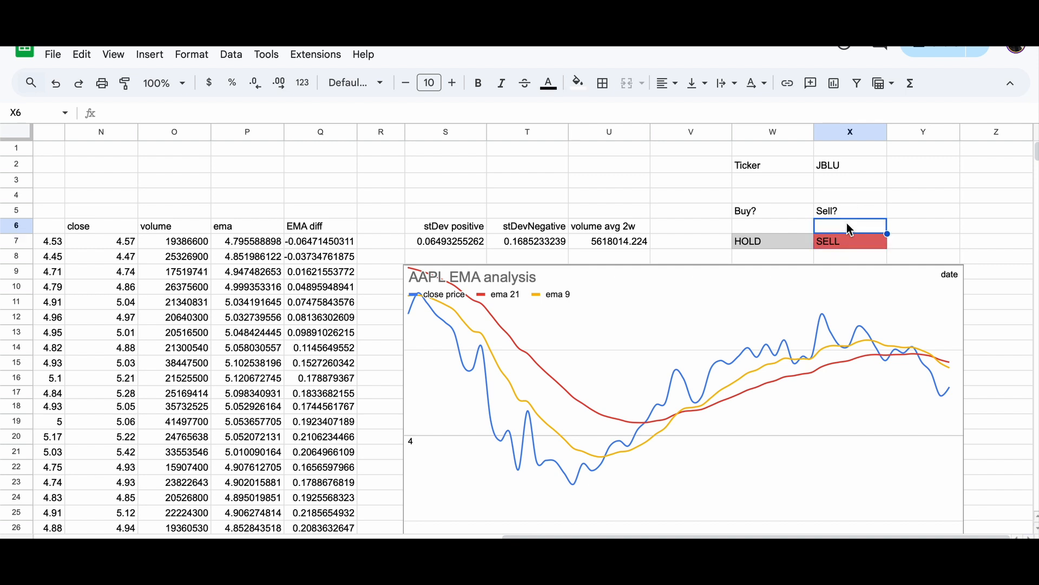
key(Up)
key(Down)
key(Down)
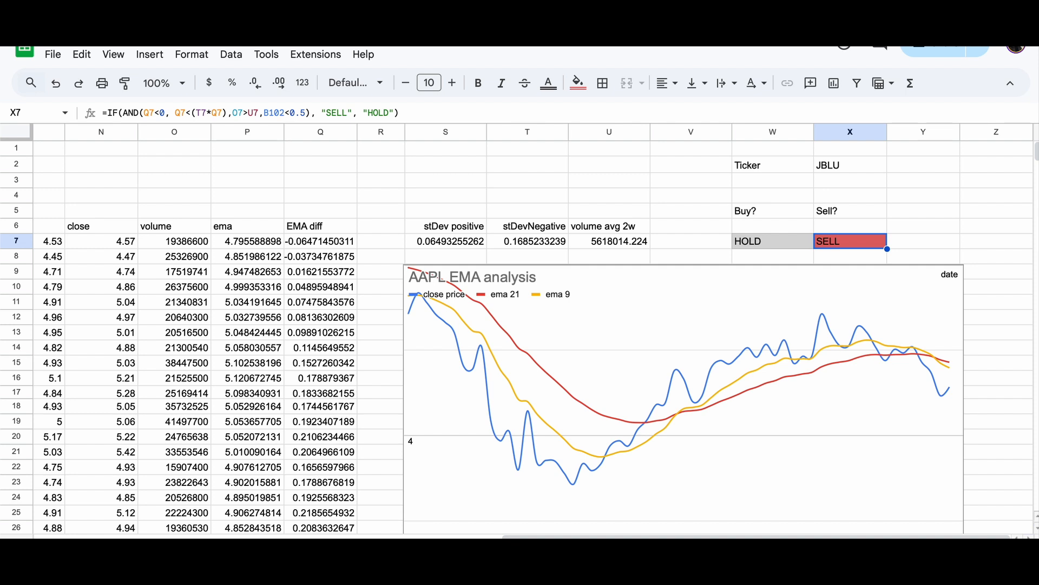
key(Up)
key(Left)
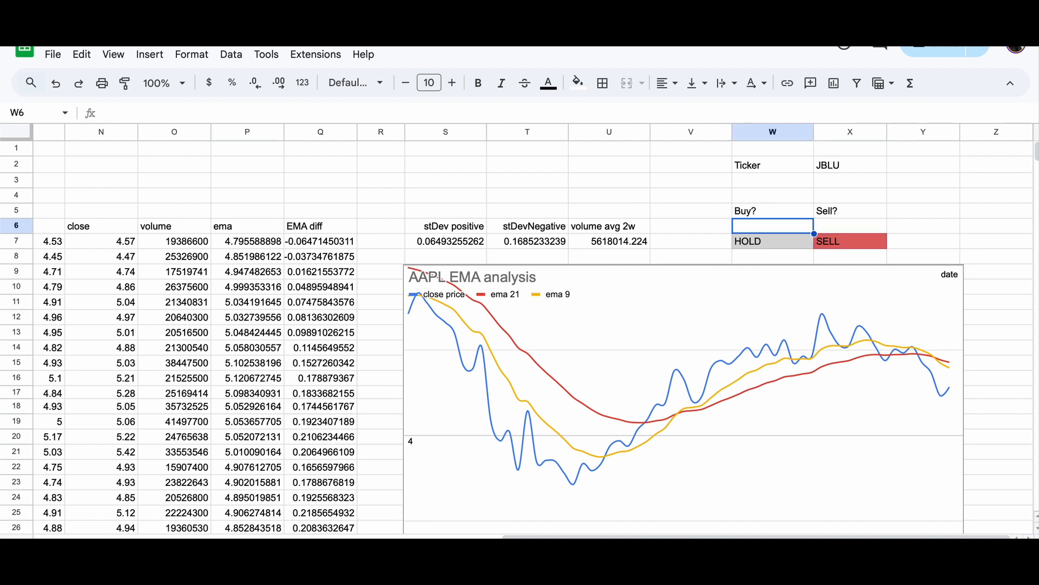